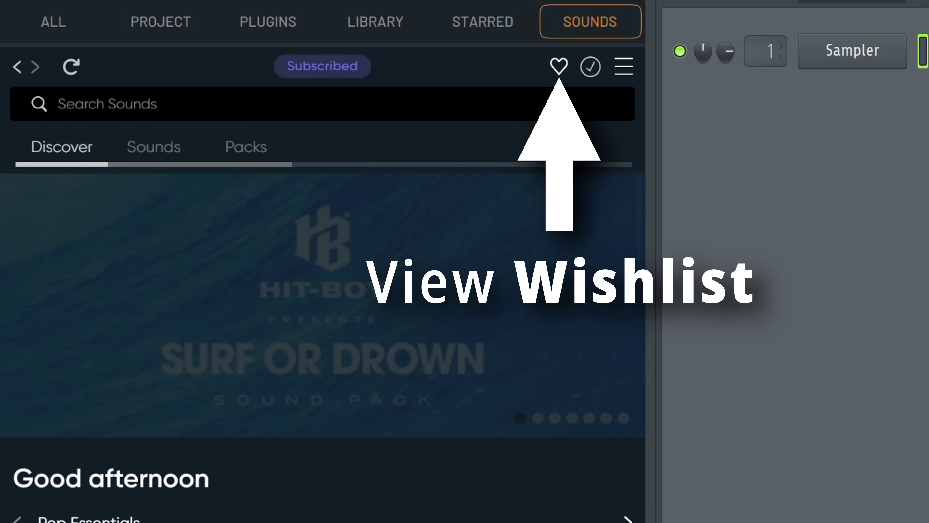
Filter the FL Cloud Sounds browser to the 21 wishlisted sounds using the heart icon
click(559, 66)
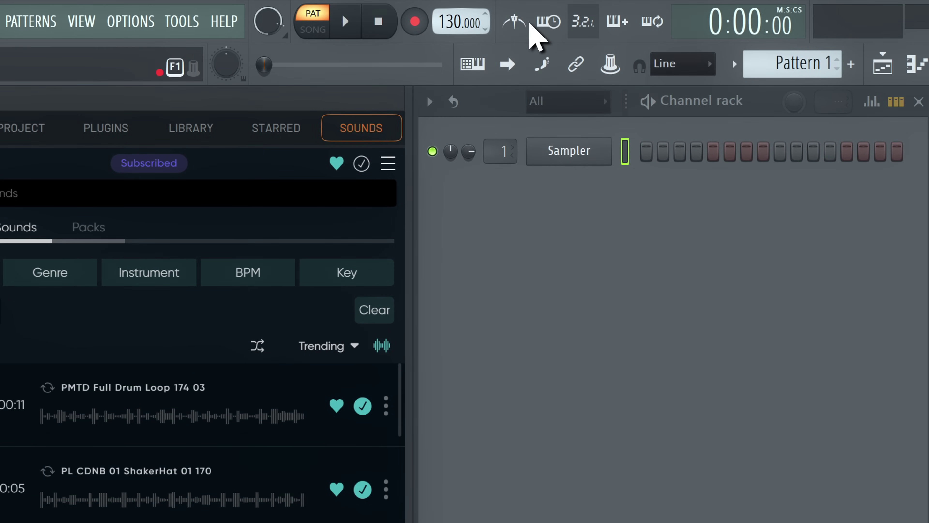
Type in a project tempo of 145 BPM from the tempo display's menu
right_click(449, 29)
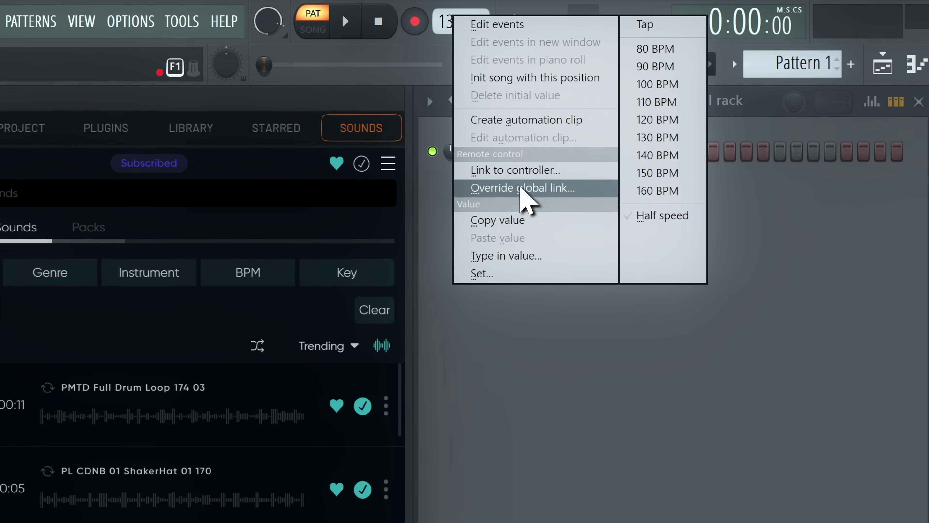
click(551, 256)
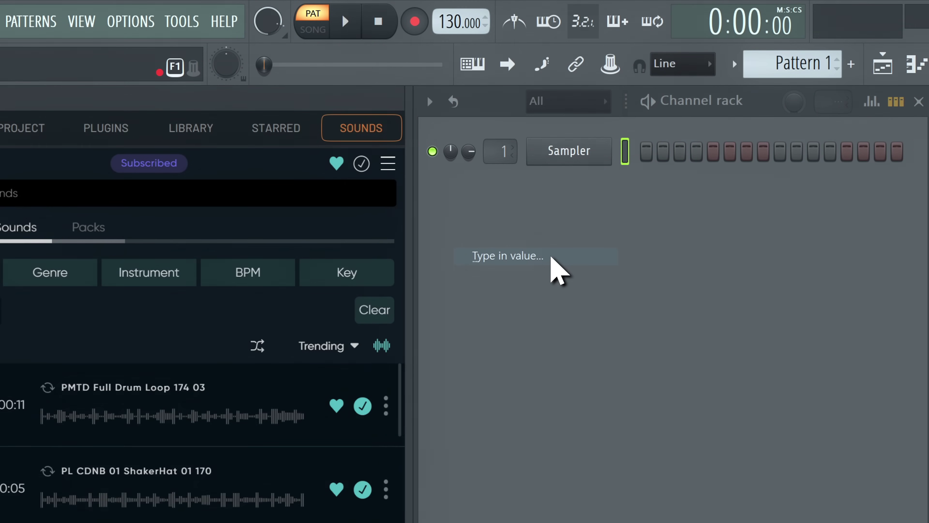
text(145)
key(Return)
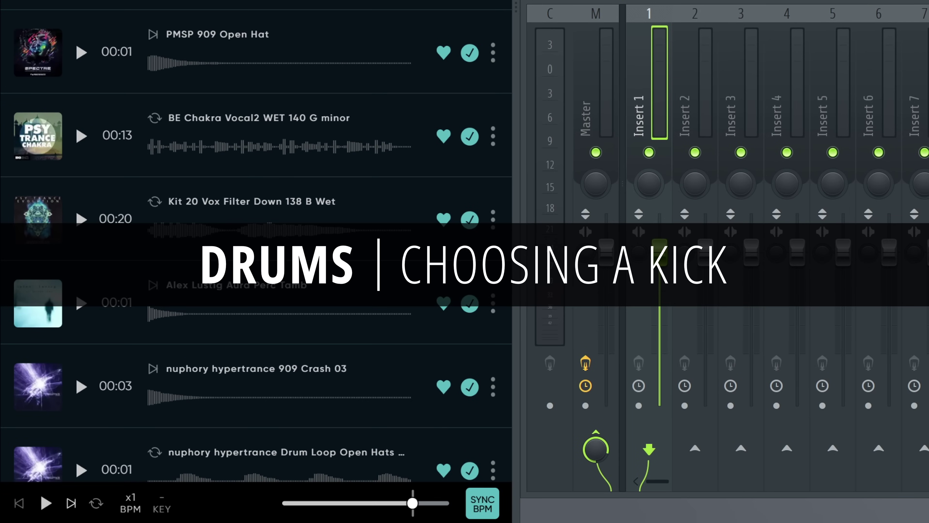
scroll(256, 241, down, 5)
Preview the BEEFE PSY Trance Kick2 G# sample and drop it in as an instrument track
click(81, 383)
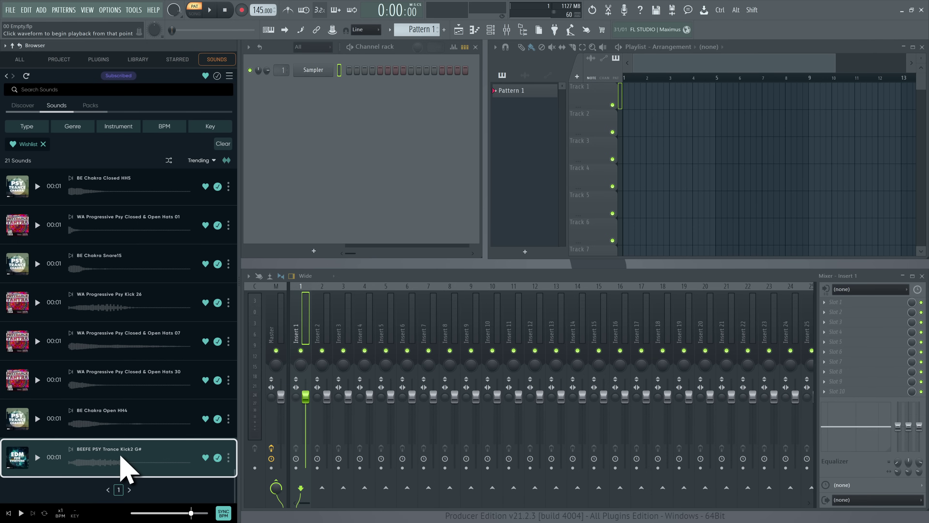
drag(122, 458, 595, 93)
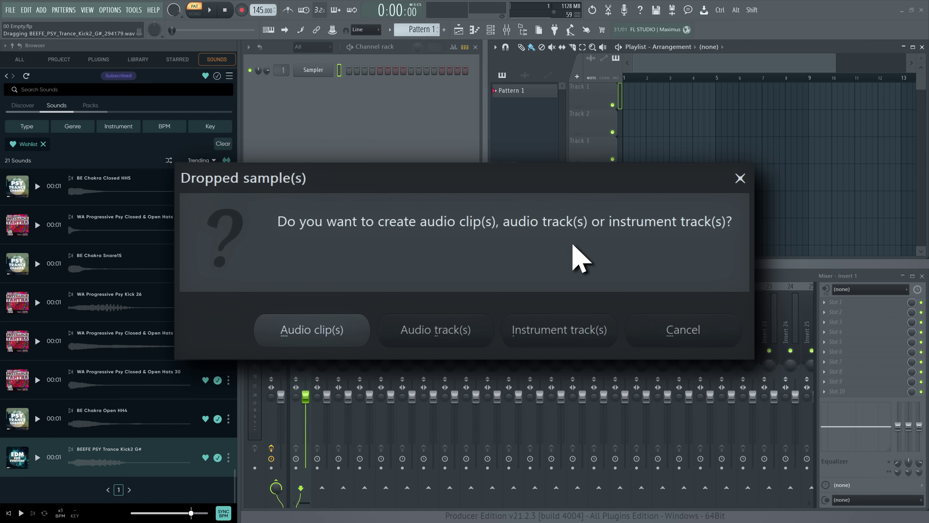
click(560, 339)
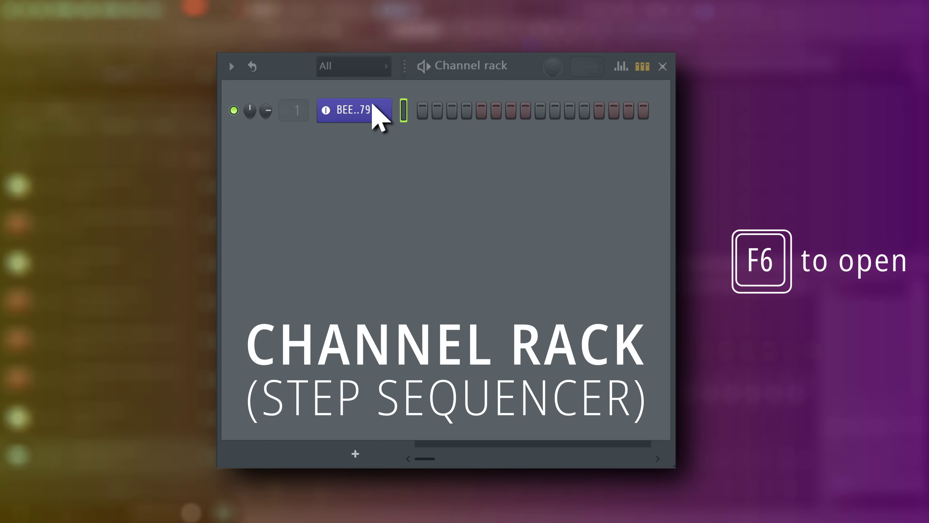
Fill the kick channel every 4 steps (1, 5, 9, 13) and play the pattern
right_click(373, 110)
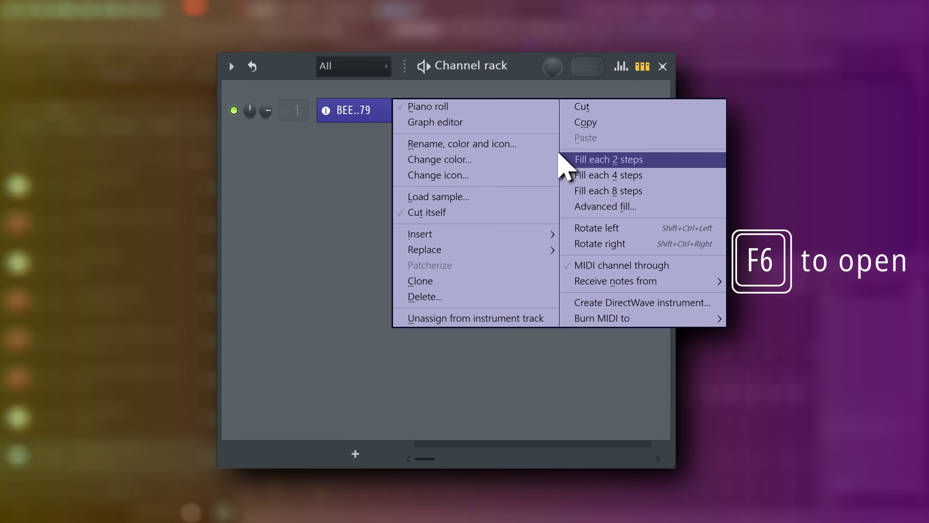
click(627, 175)
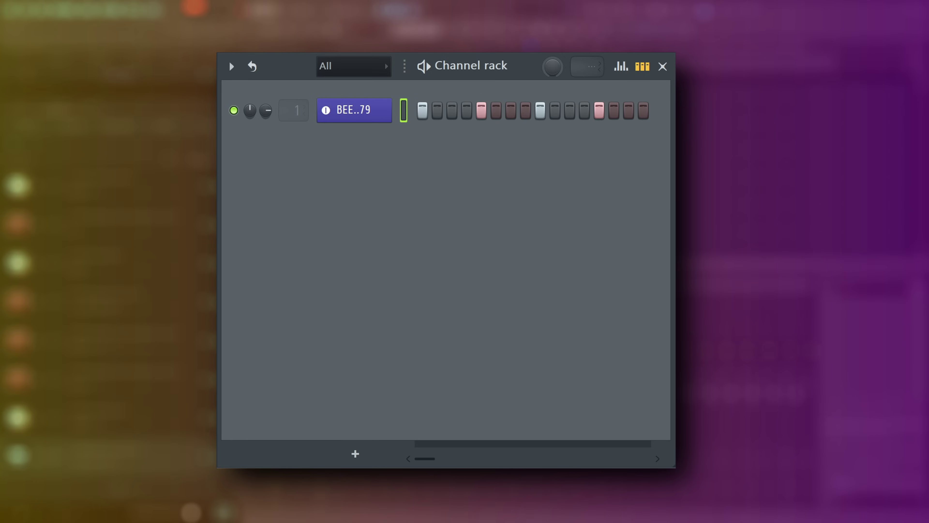
key(space)
key(space)
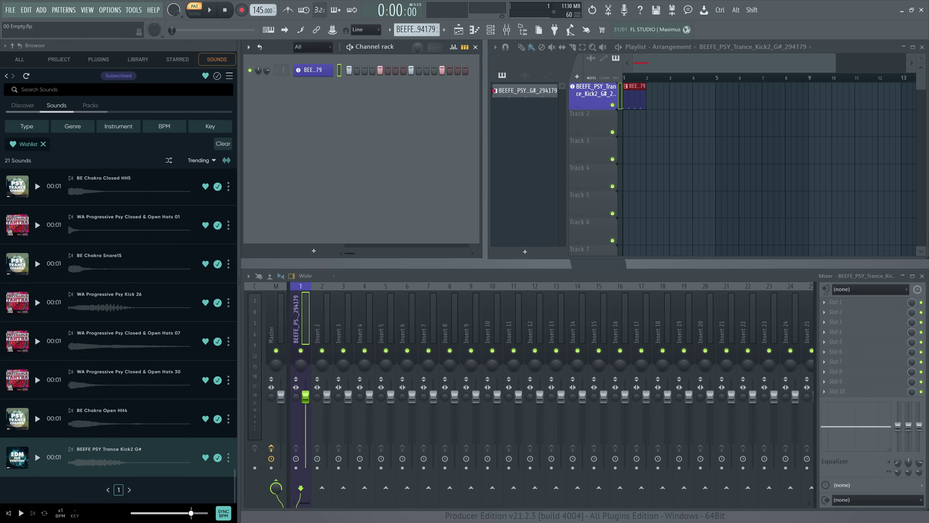
Play and stop the kick pattern, then switch the transport from PAT to SONG mode
key(space)
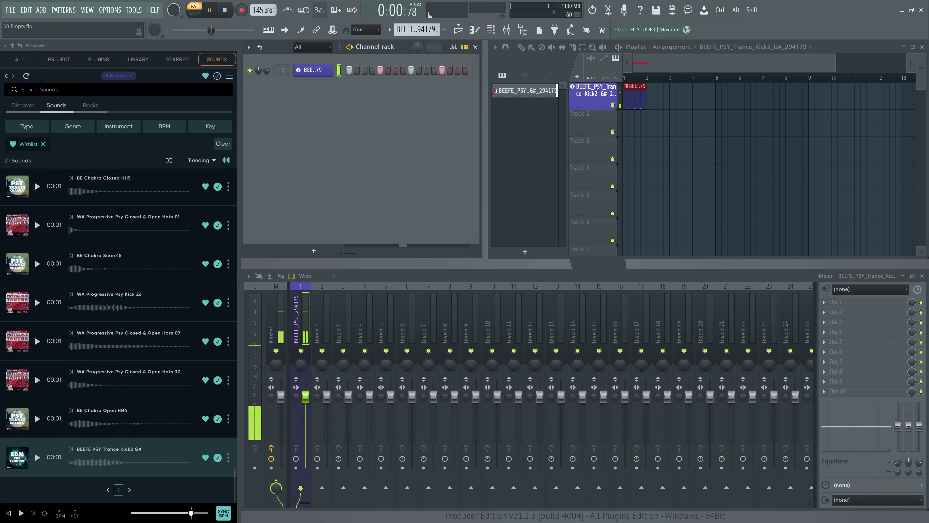
key(space)
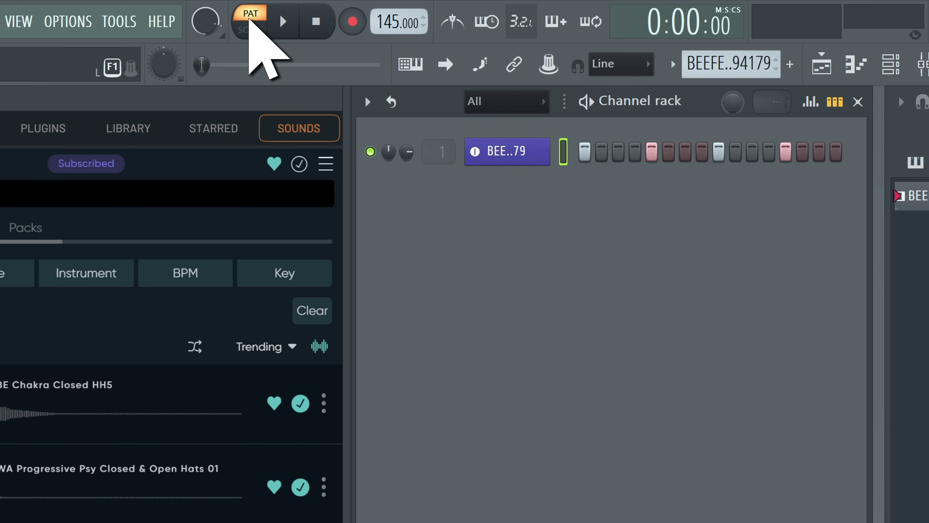
click(249, 22)
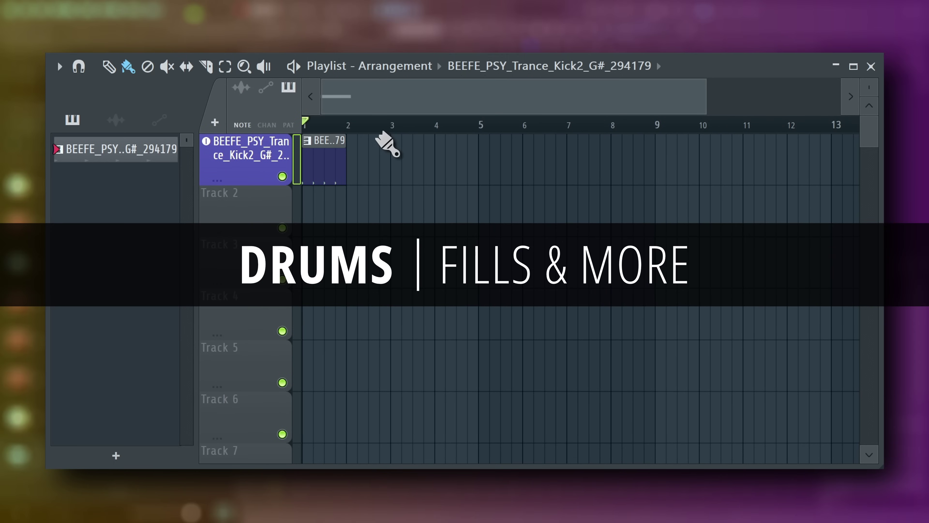
Paint kick clips across bars 1–8 and make the last clip unique as pattern #2
drag(383, 140, 656, 141)
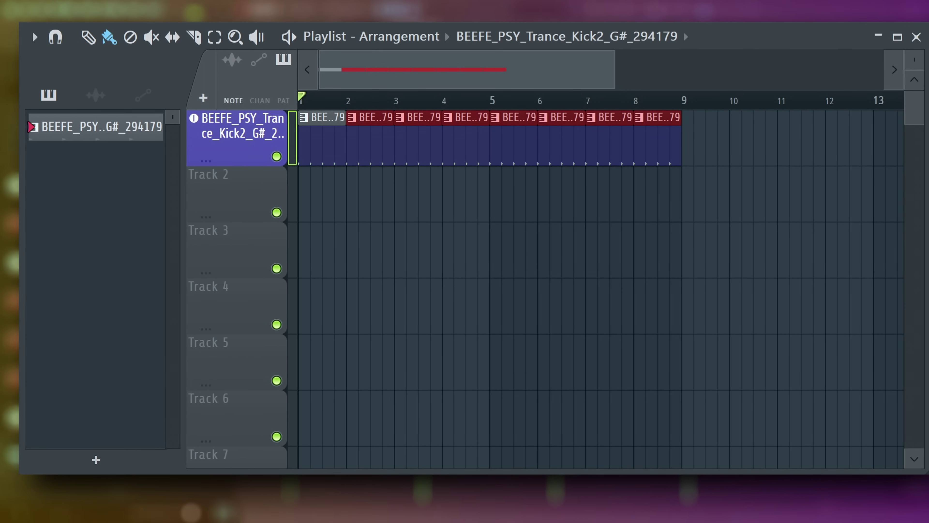
right_click(638, 118)
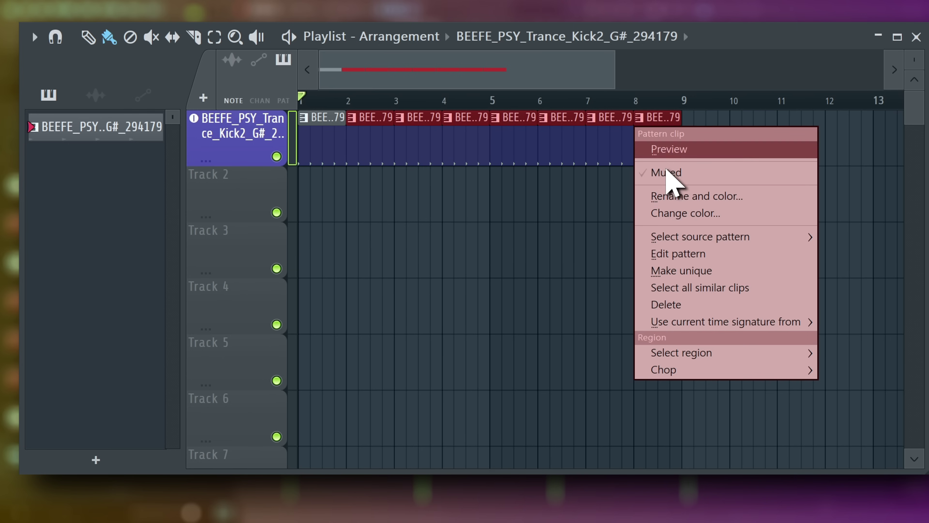
click(722, 273)
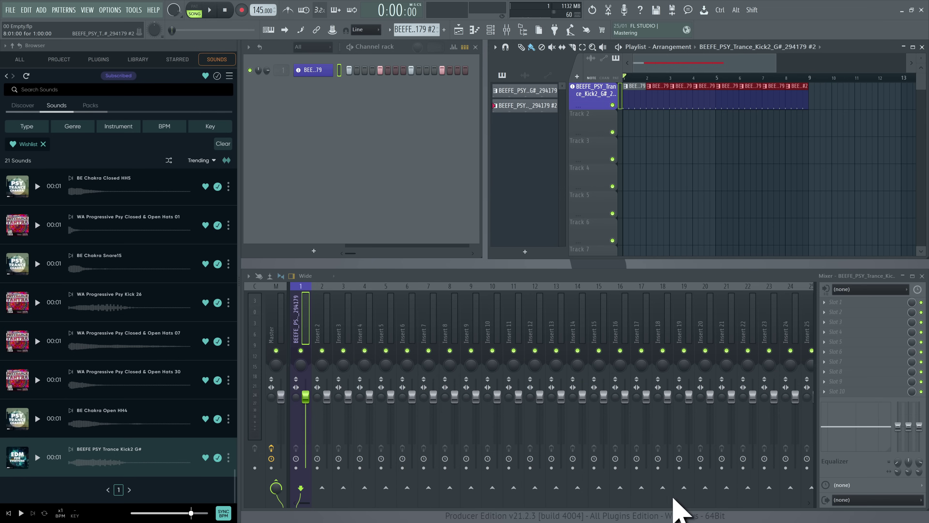
In pattern #2's piano roll, lengthen the fourth kick, add a second C5 note, and select the first
double_click(795, 100)
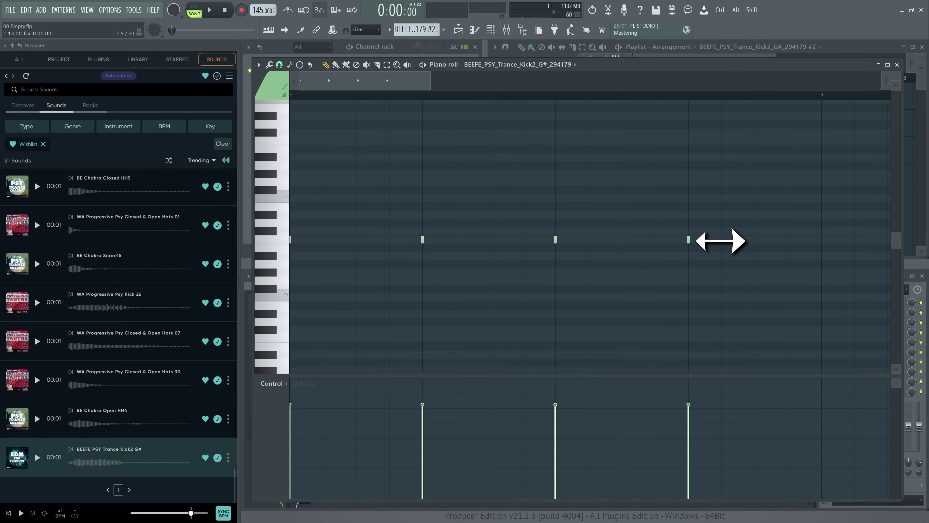
drag(615, 223, 689, 223)
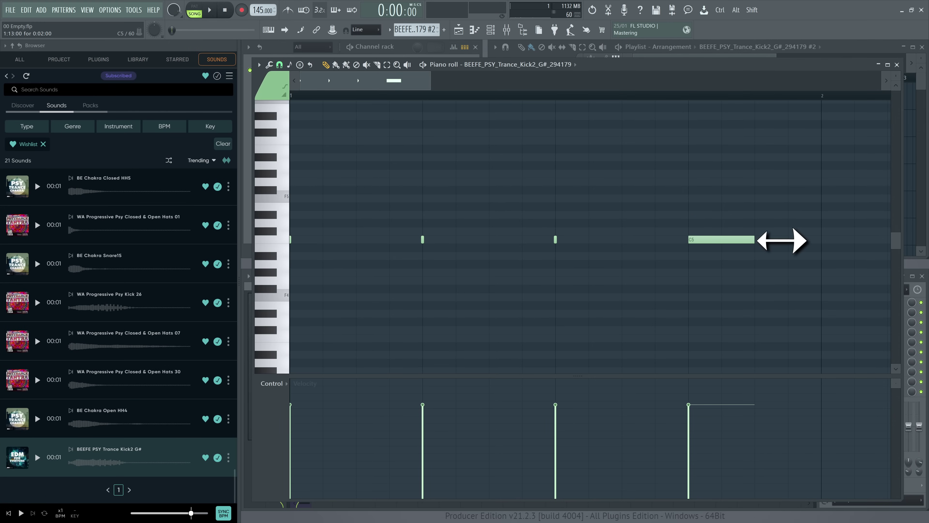
click(769, 240)
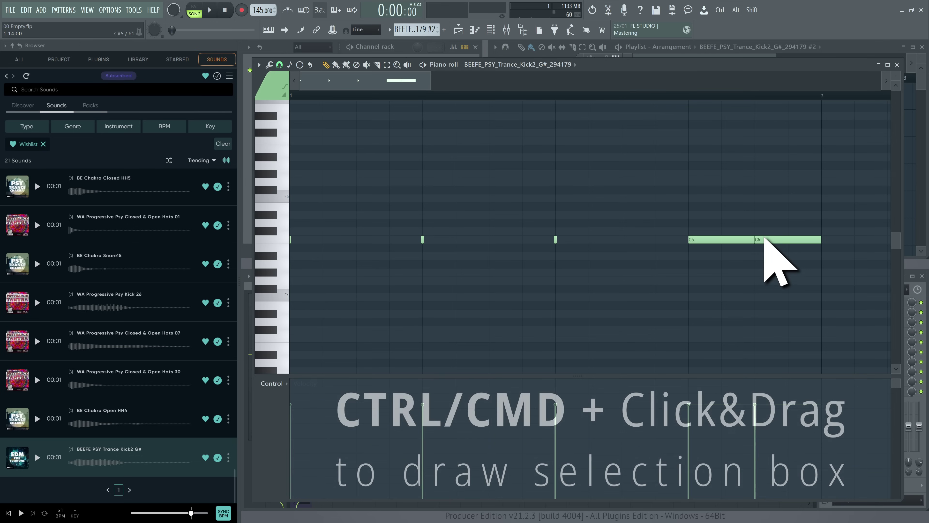
key(ctrl)
drag(717, 228, 726, 252)
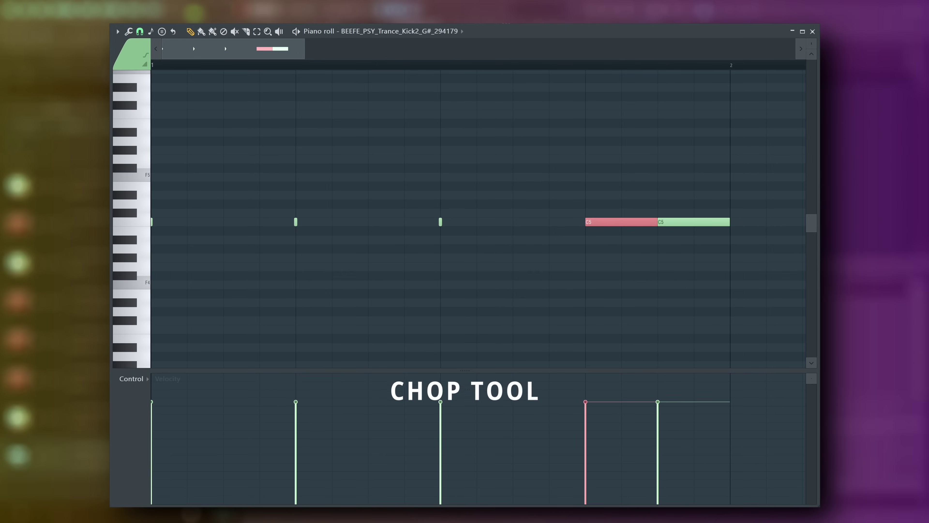
Chop the two C5 notes into four short hits then eight shorter ones, and audition the roll
key(alt+u)
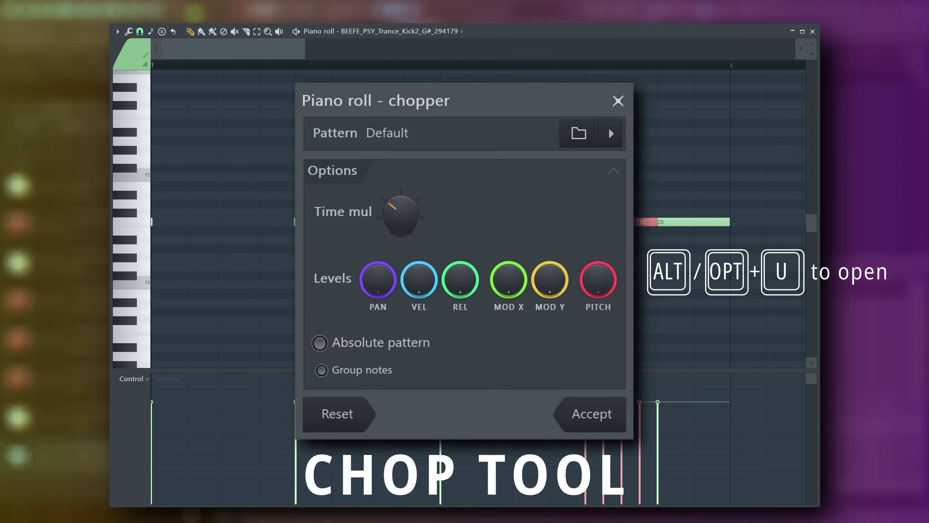
click(618, 101)
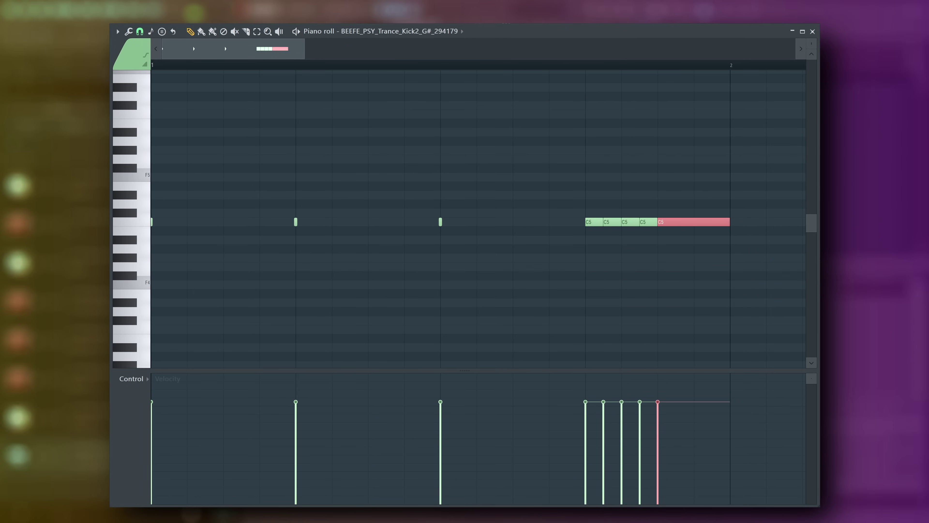
key(alt+u)
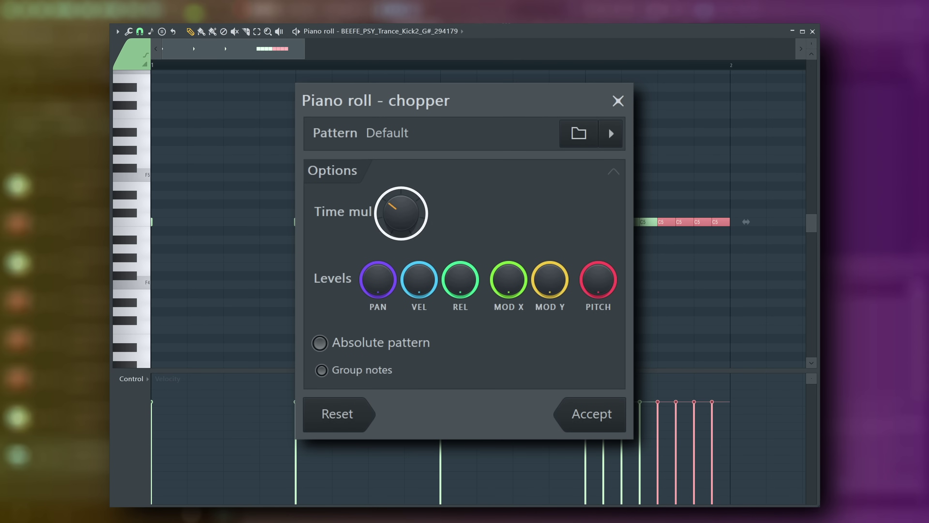
scroll(400, 214, down, 1)
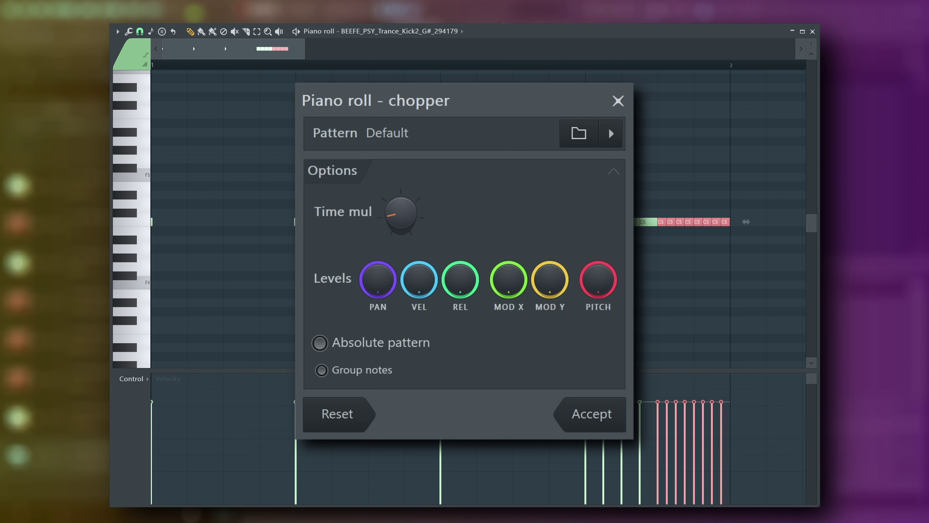
scroll(400, 214, down, 1)
key(Return)
key(space)
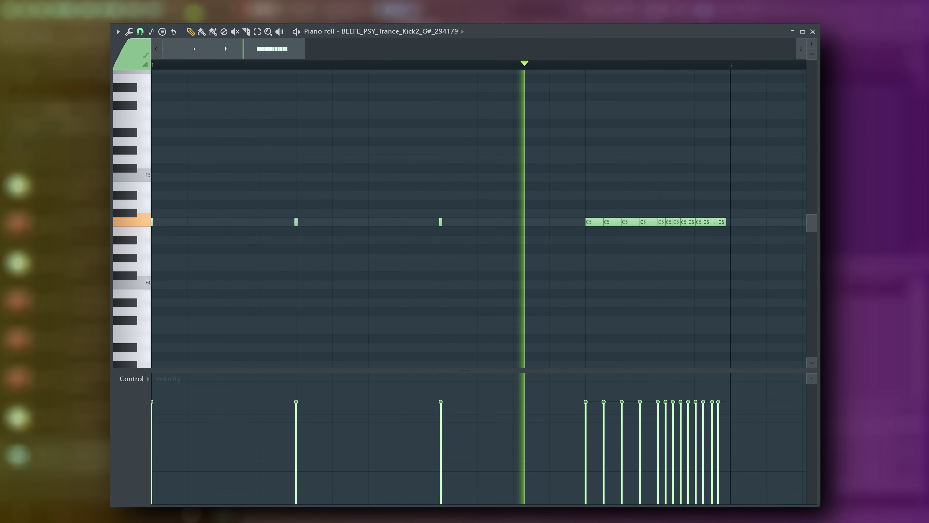
key(space)
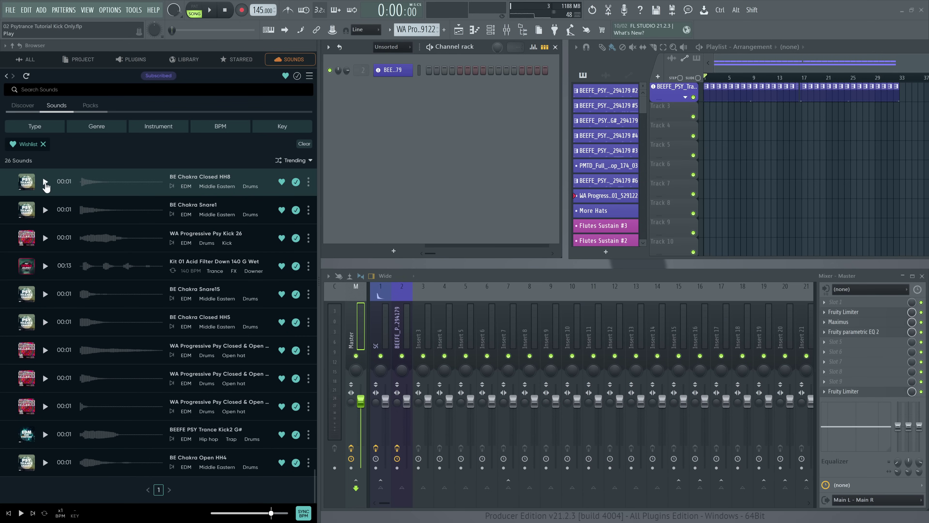
Preview the BE Chakra Closed HH8 sample and add it as an instrument track
click(45, 183)
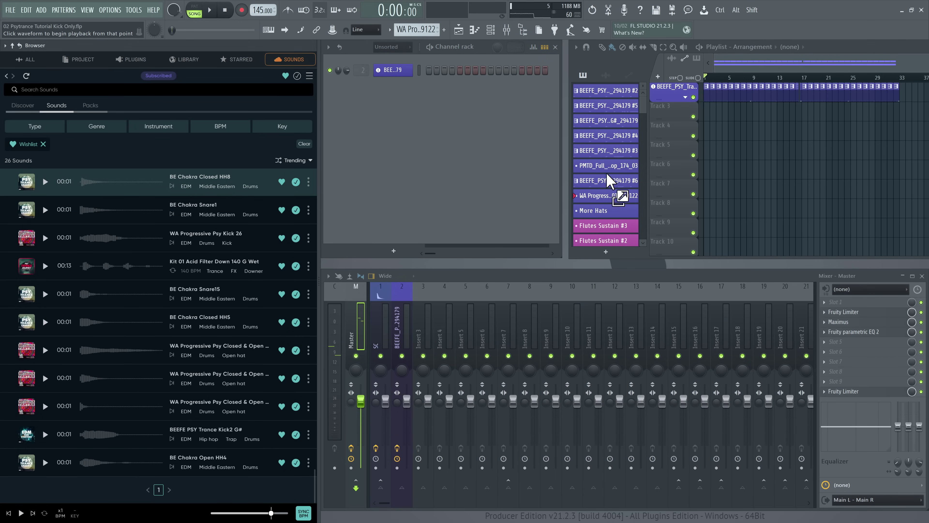
drag(665, 117, 665, 120)
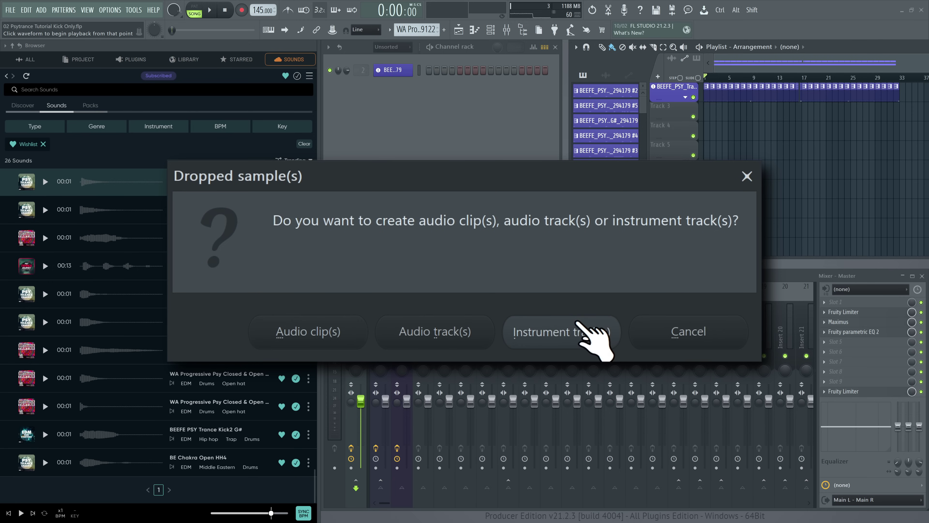
click(589, 331)
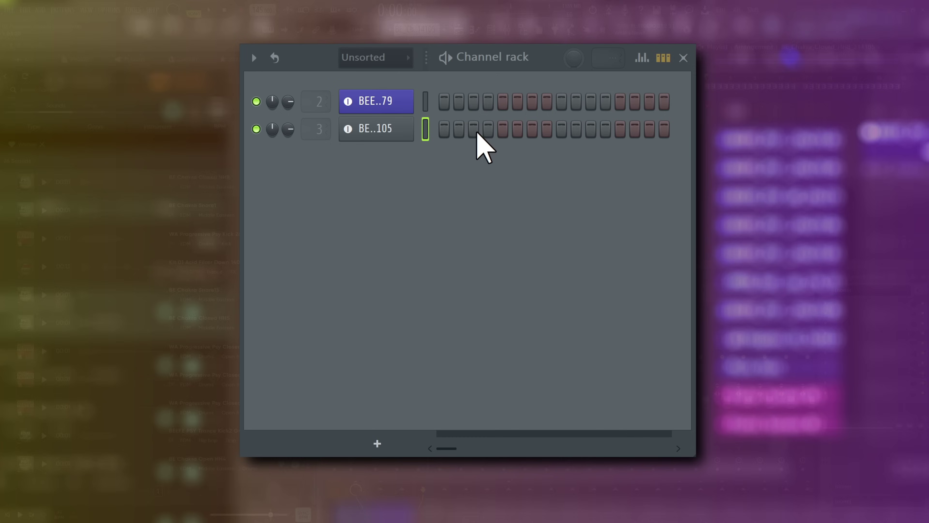
Program hat hits on steps 3, 7, 11 and 15, then paint the hat pattern from bar 9
click(473, 129)
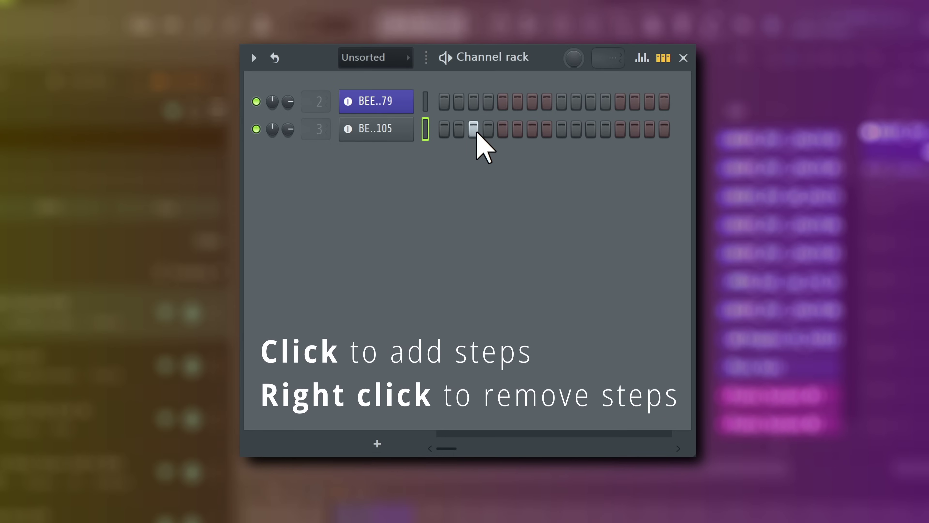
right_click(477, 133)
click(474, 130)
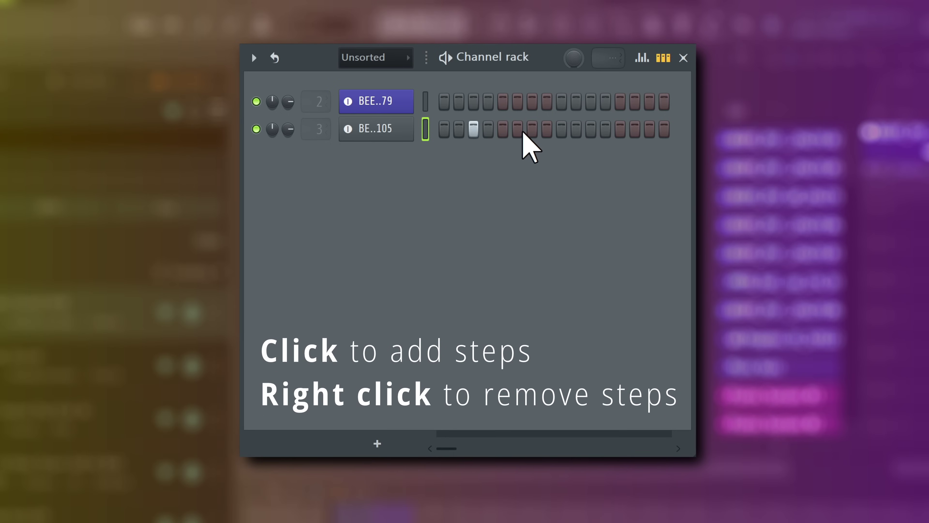
click(532, 129)
click(590, 129)
click(649, 129)
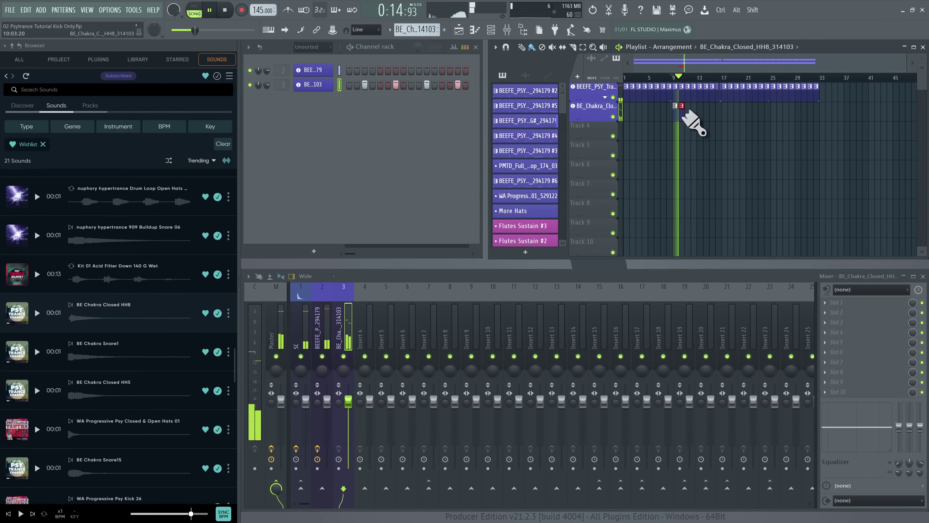
drag(682, 111, 809, 111)
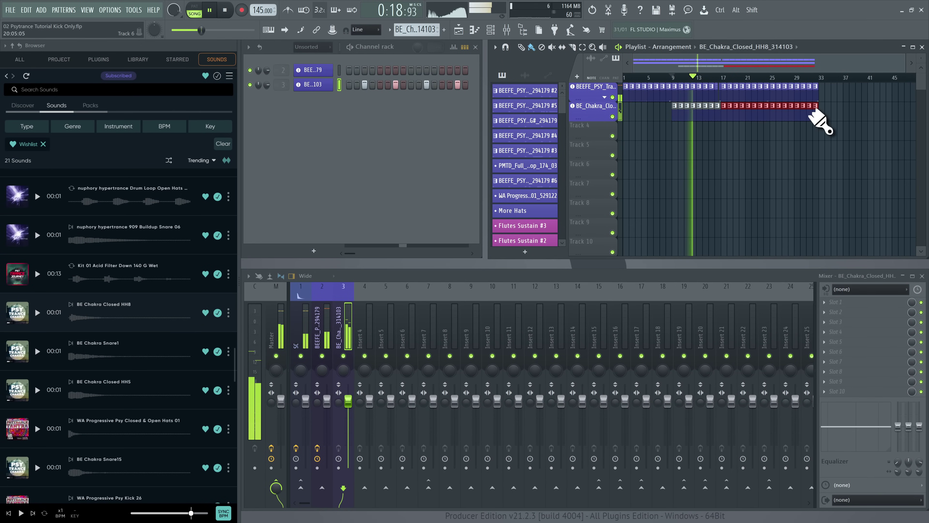
key(space)
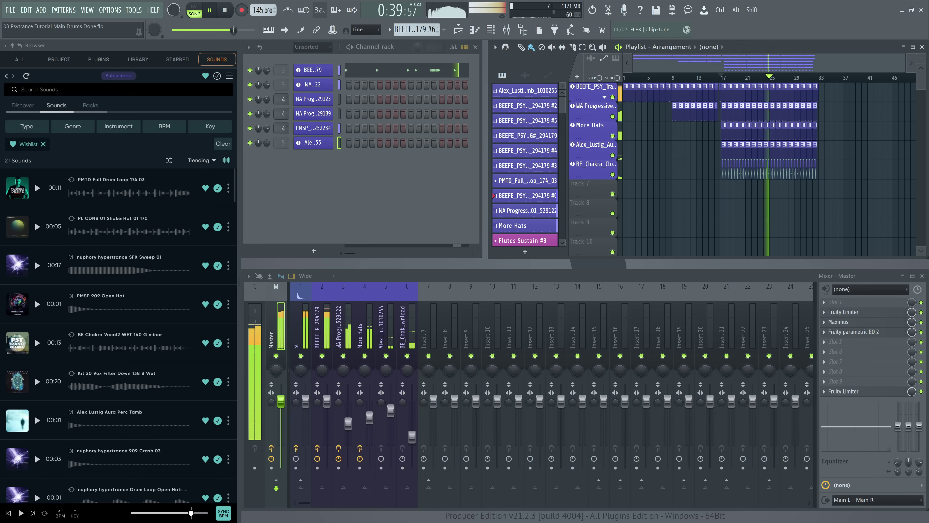
Stop playback and switch the browser to the ALL folder tree showing the Psytrance Tutorial folder
key(space)
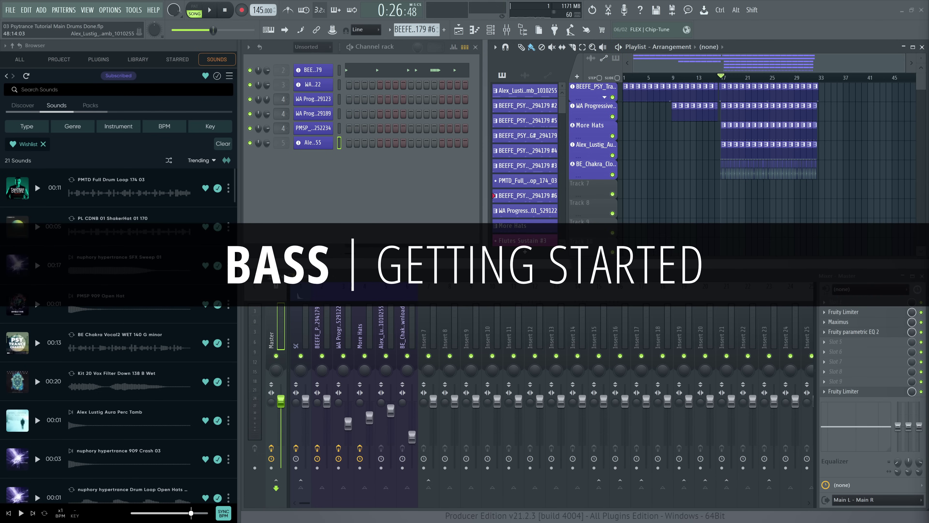
click(22, 60)
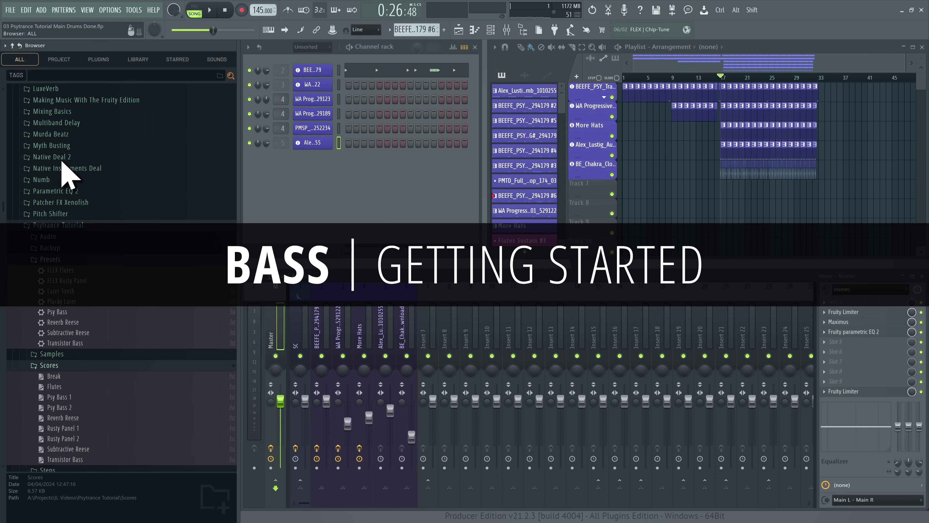
Load the Psy Bass preset into the Playlist, audition a G4 note, and open its piano roll
drag(84, 310, 589, 186)
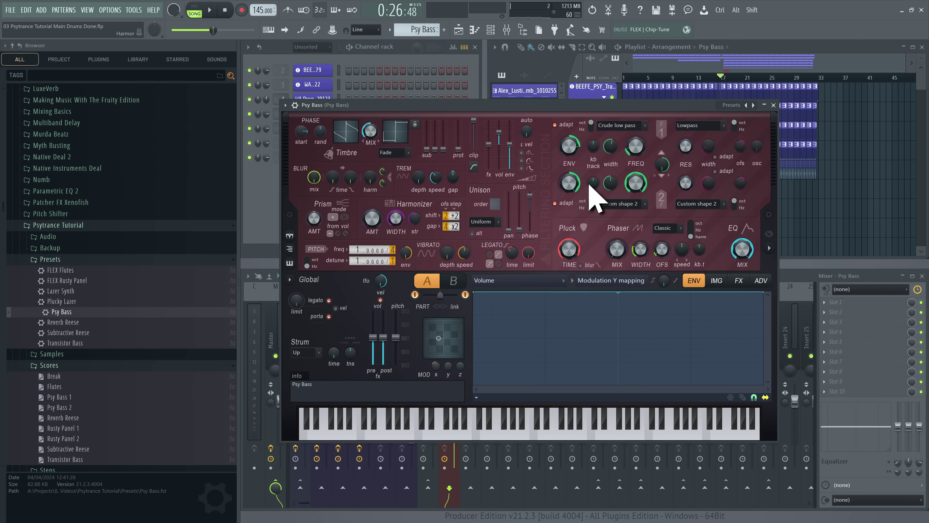
key(b)
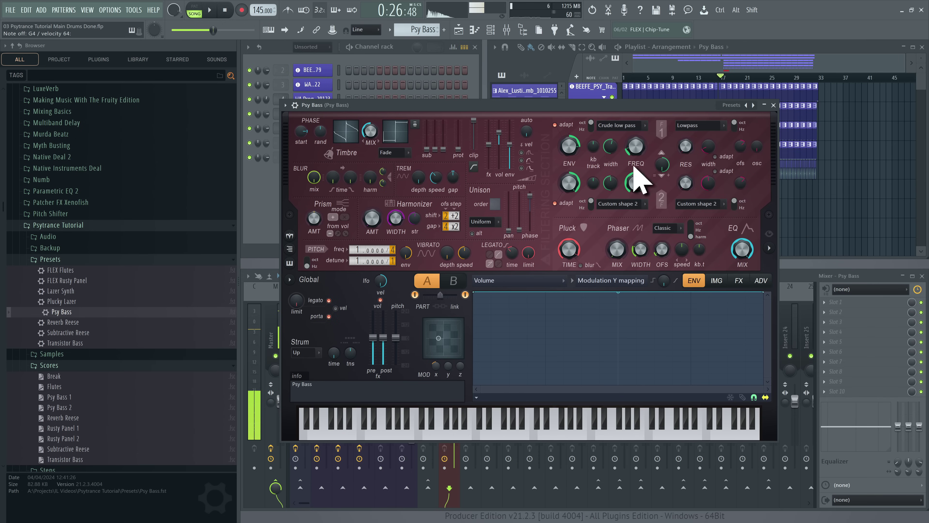
click(773, 105)
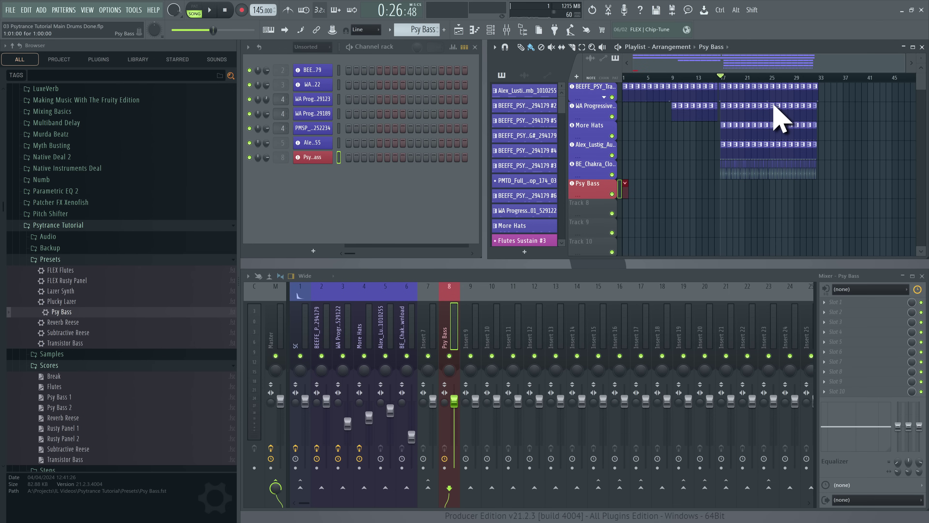
right_click(298, 156)
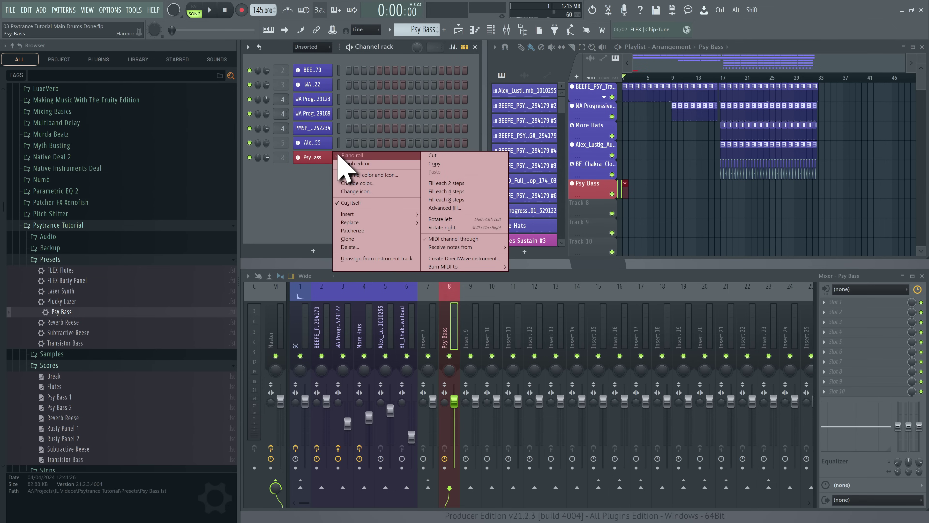
click(351, 155)
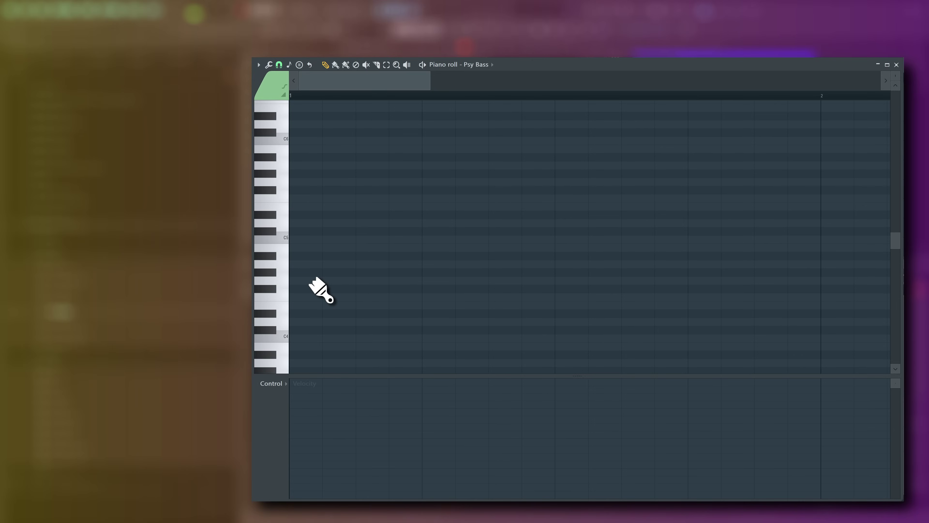
Draw four short G4 notes in the piano roll and play the bass pattern
click(310, 279)
mouse_move(362, 280)
mouse_down()
mouse_move(326, 282)
mouse_move(403, 281)
mouse_up()
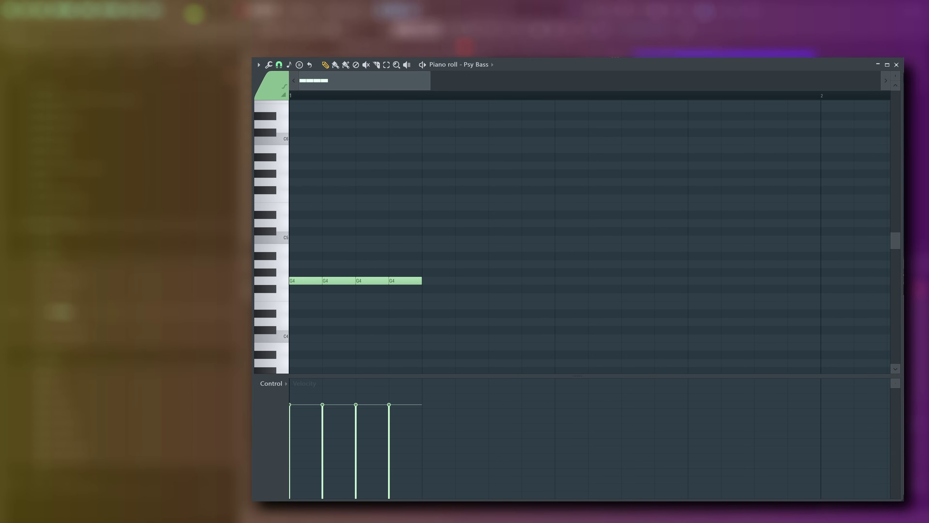
key(ctrl+a)
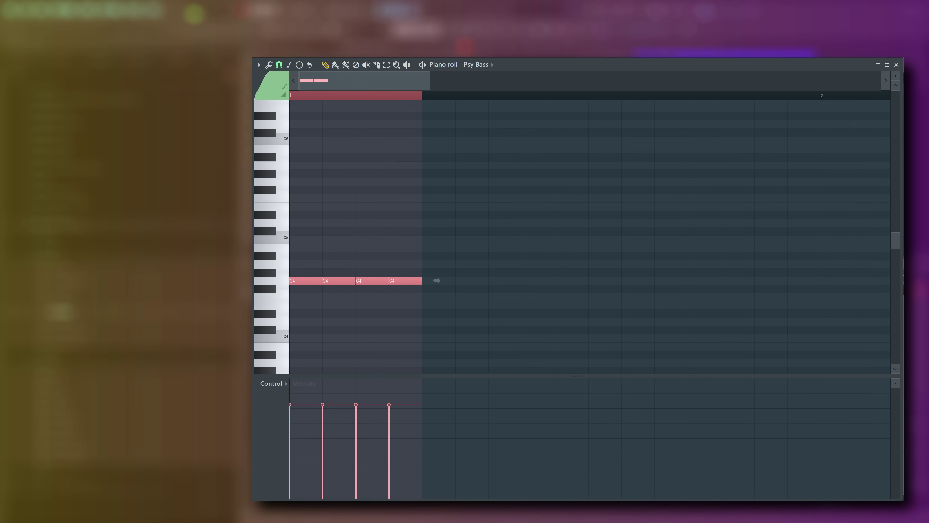
key(space)
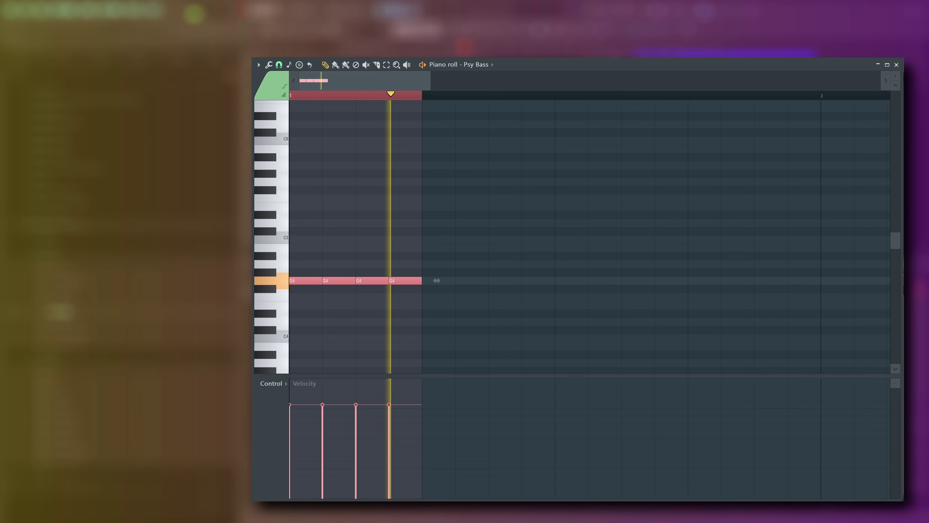
key(space)
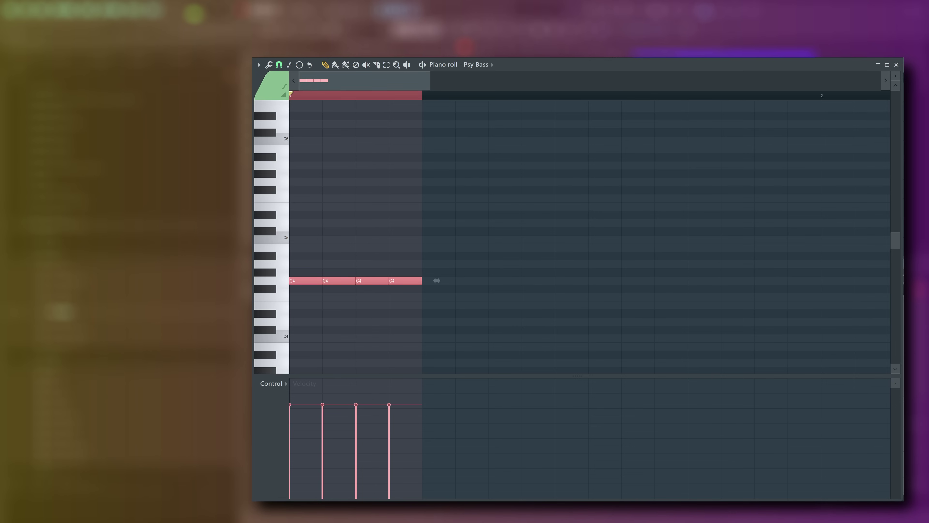
Ramp the four notes' velocities upward in a line and listen to the result
drag(398, 395, 293, 423)
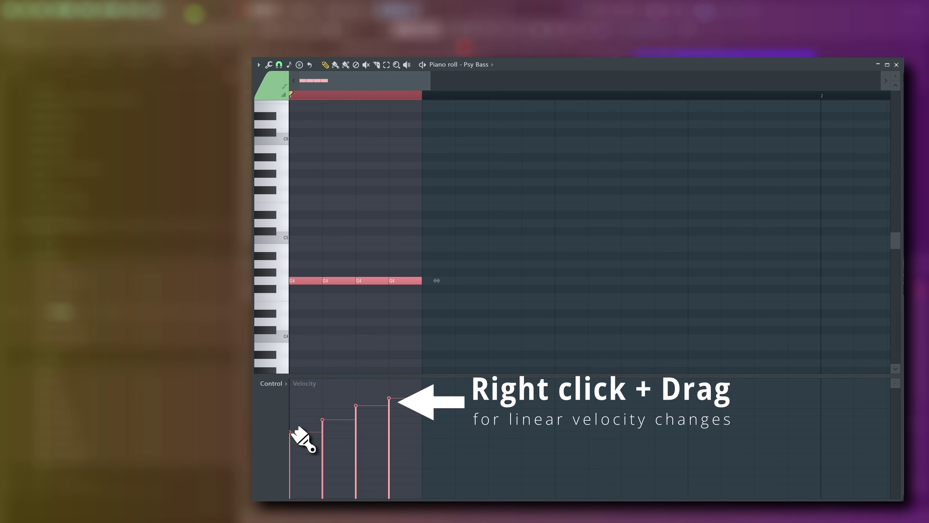
key(space)
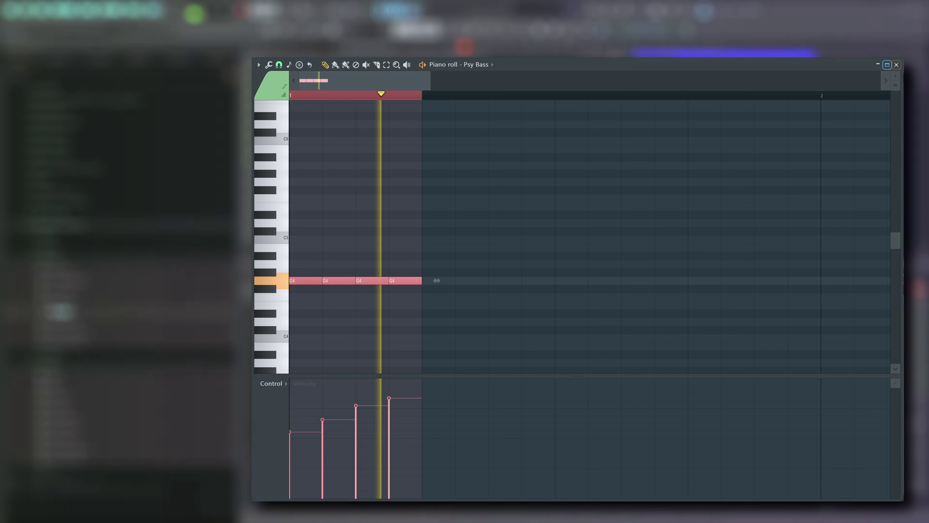
key(space)
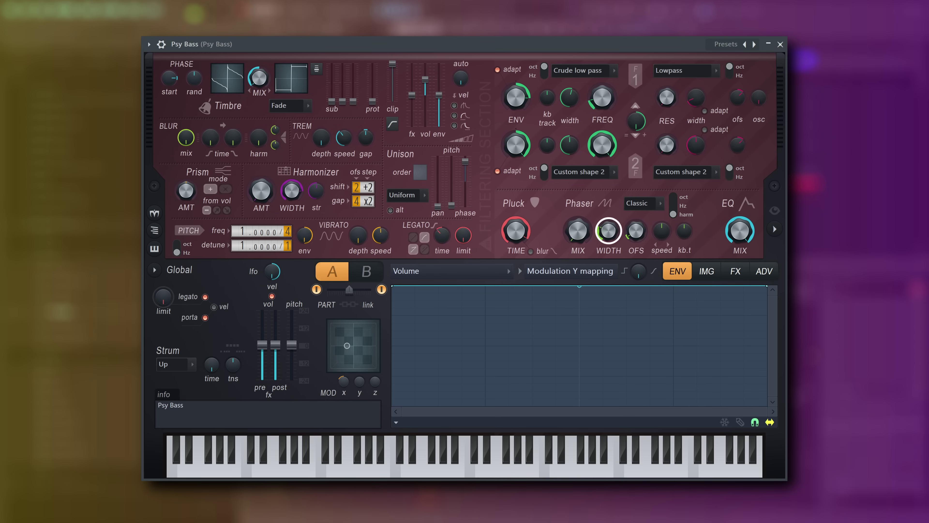
Raise Harmor's Phaser mix and create automation clips for Phaser mix and Phaser width
drag(578, 230, 591, 150)
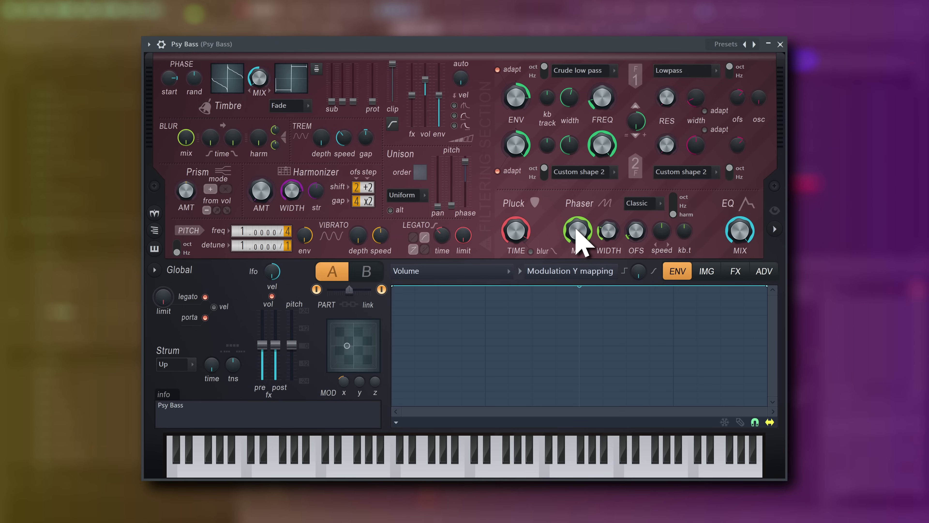
scroll(581, 246, down, 10)
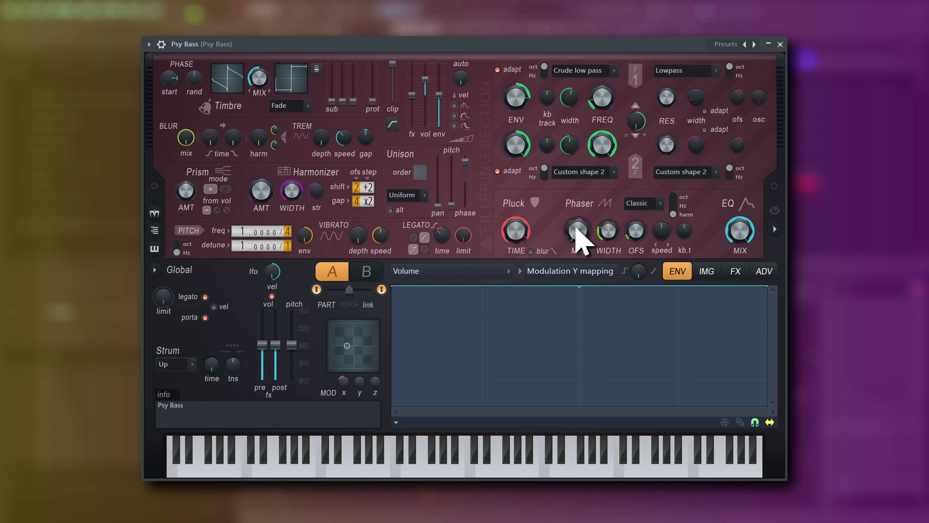
right_click(580, 243)
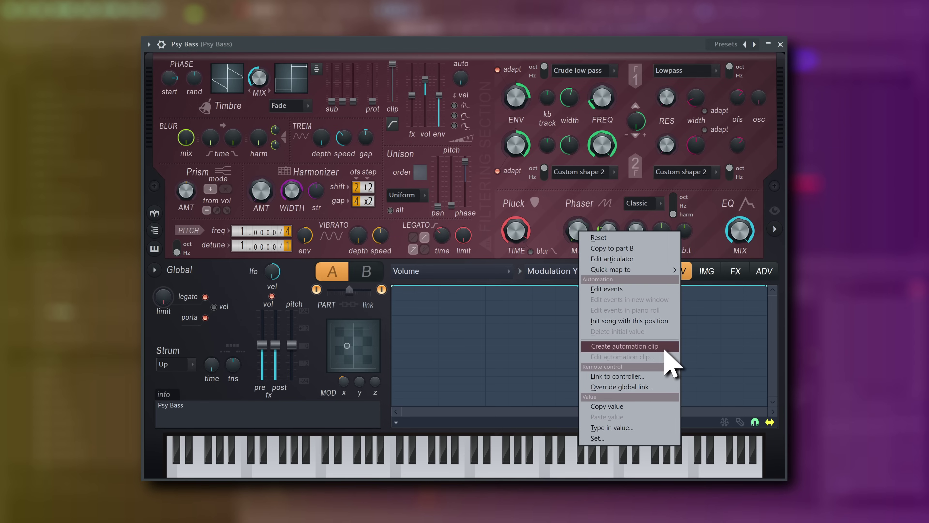
click(655, 346)
right_click(609, 232)
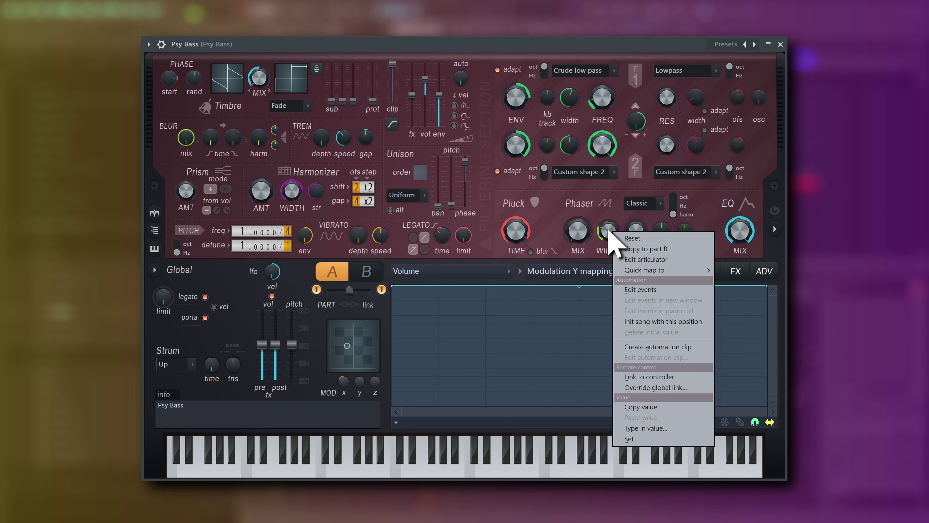
click(651, 347)
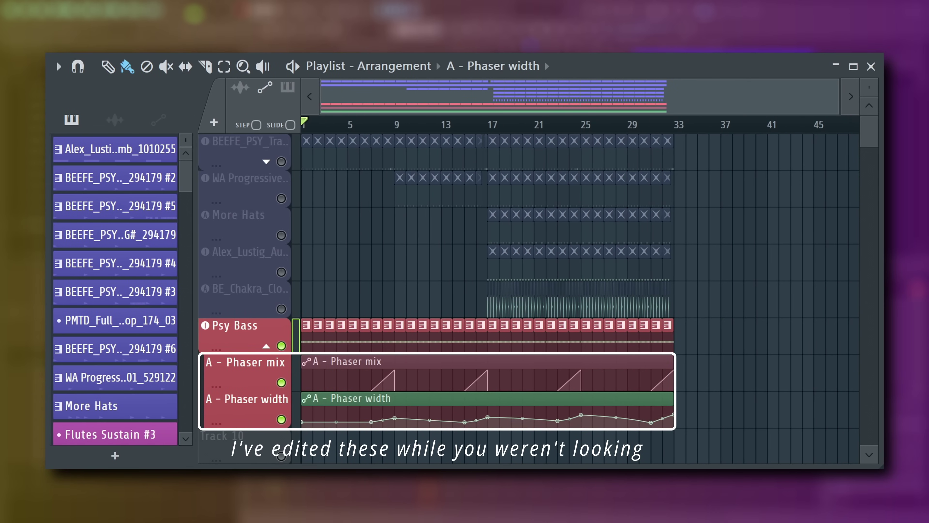
Play the arrangement to hear the Psy Bass phaser automation, then stop
key(space)
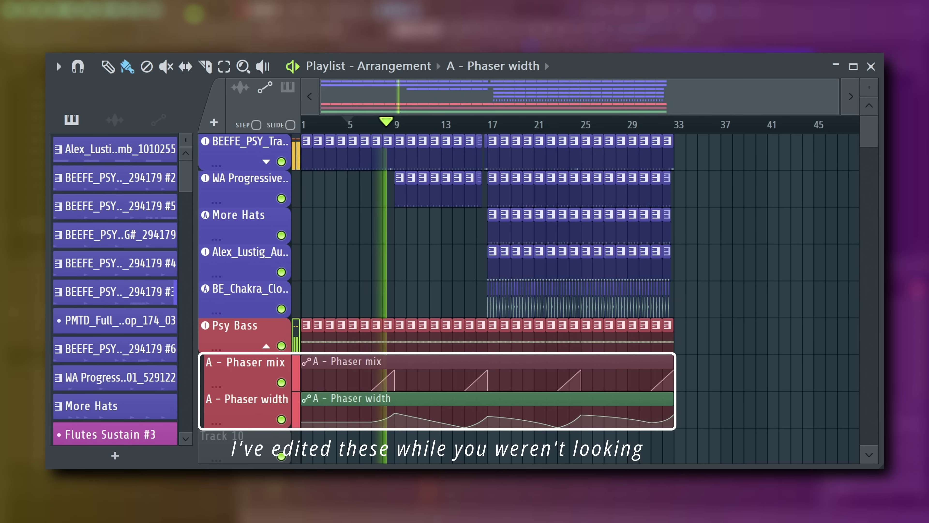
key(space)
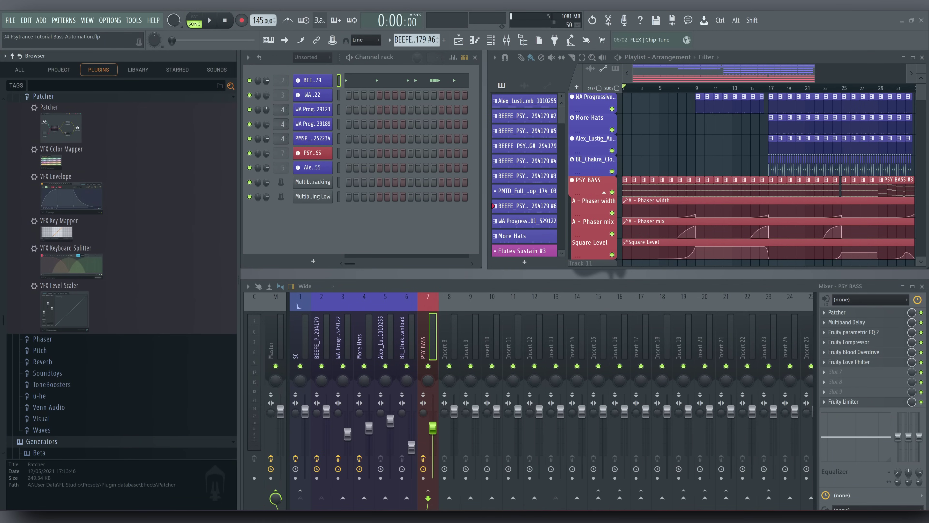
Load Patcher on the PSY BASS insert and activate Fruity Send's Dry level as a parameter
drag(61, 130, 826, 372)
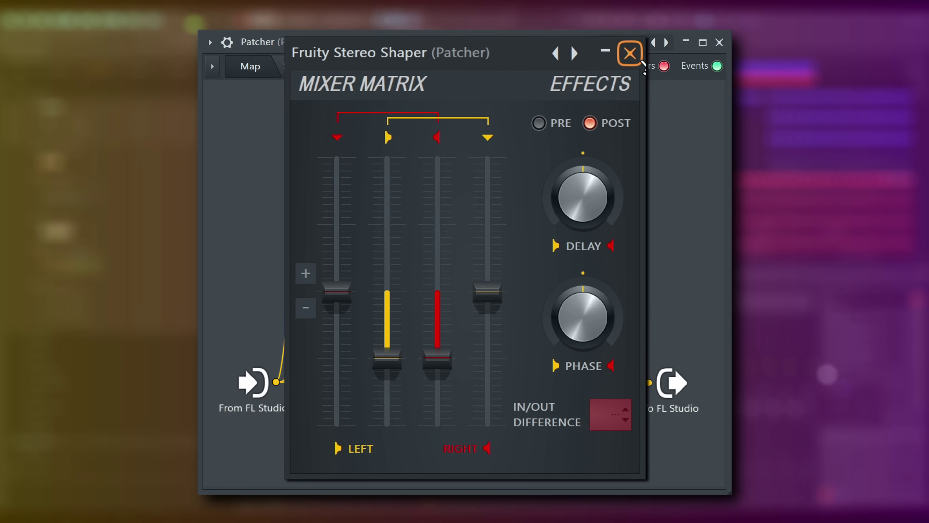
click(640, 61)
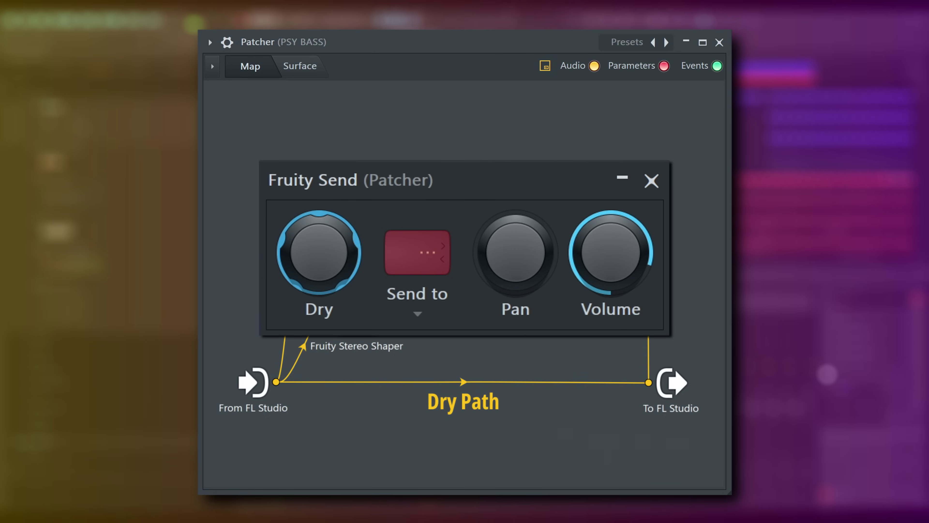
right_click(331, 270)
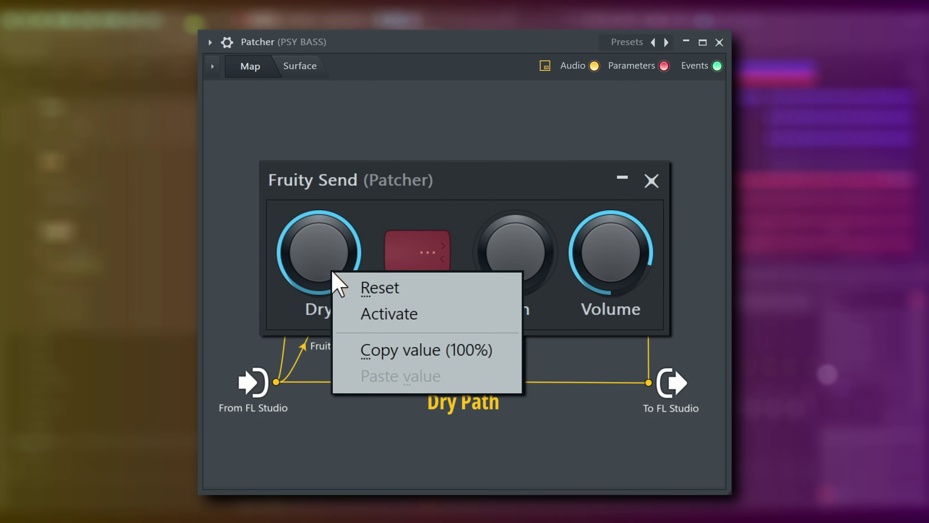
click(399, 314)
drag(399, 319, 236, 318)
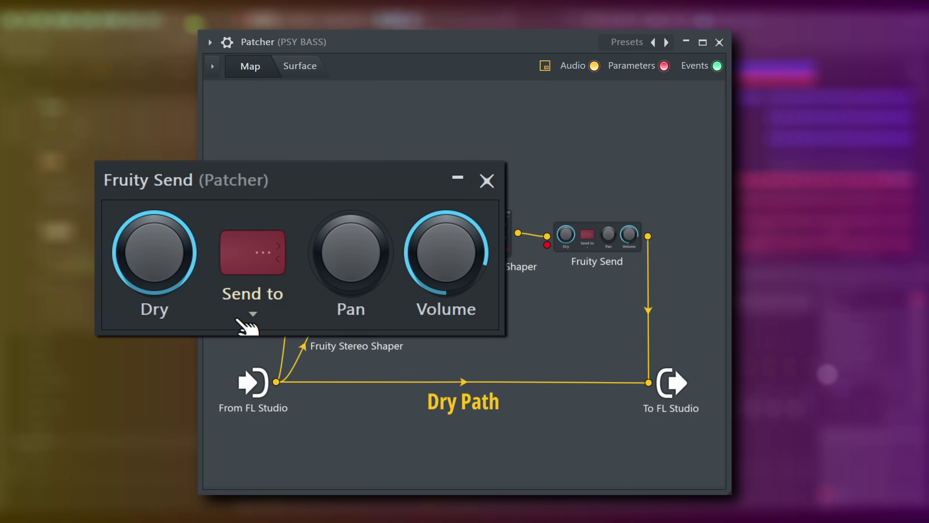
right_click(160, 264)
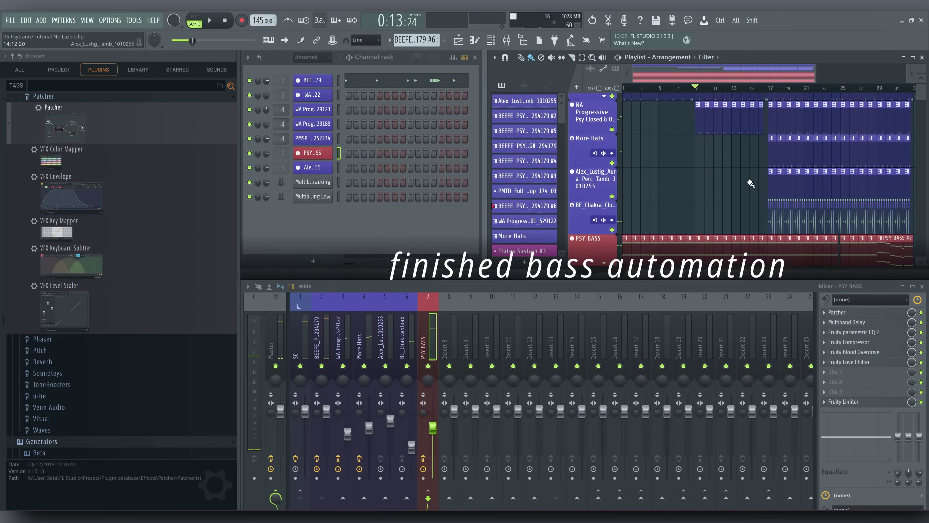
Play the song to hear the bass automation
key(space)
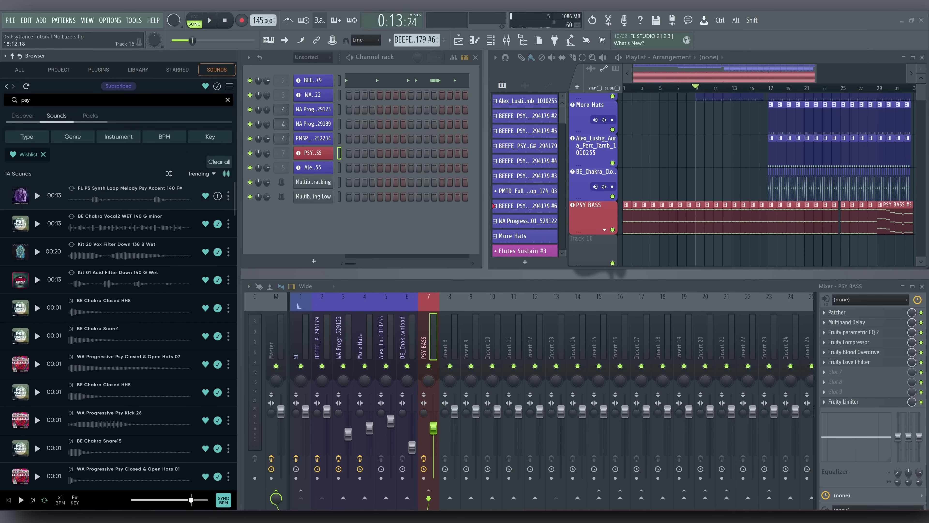
Load the Plucky Lazer preset, show its pitch envelope, and display its mixer effect chain
click(37, 195)
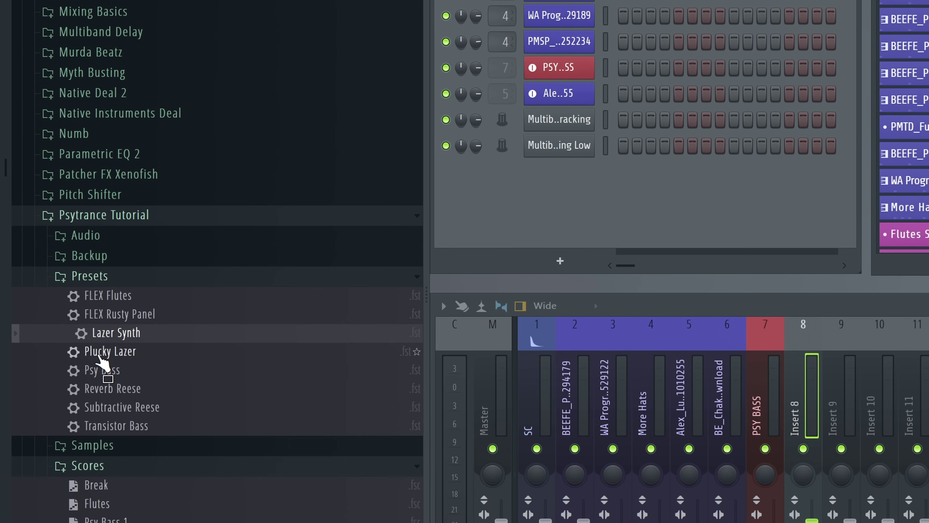
drag(103, 353, 580, 248)
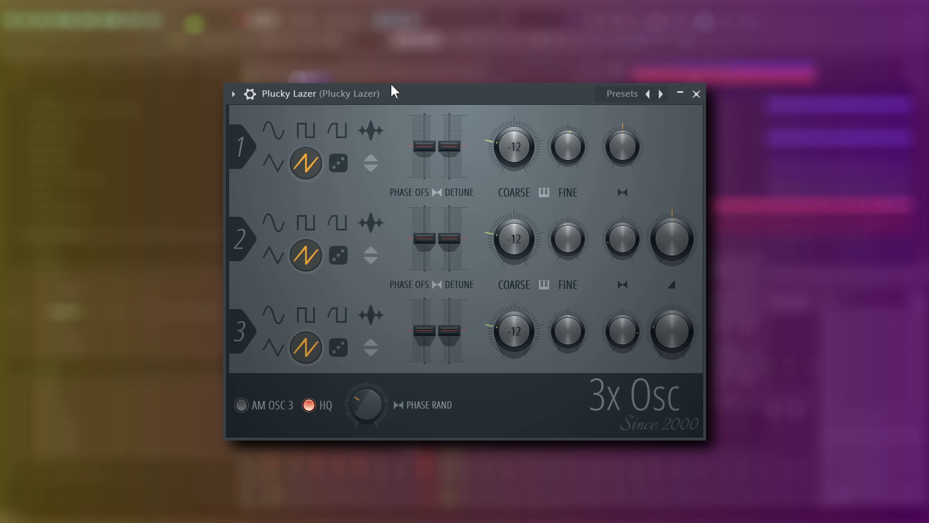
click(250, 93)
click(278, 100)
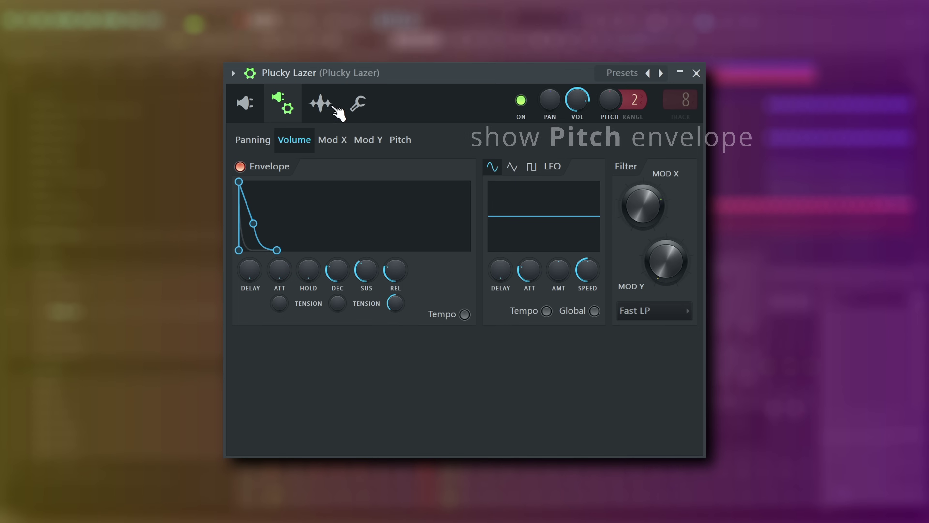
click(399, 140)
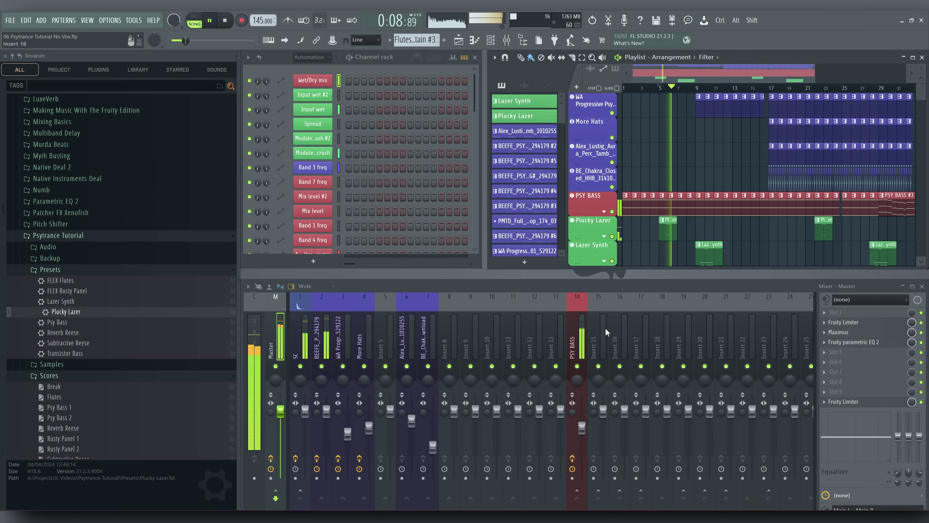
key(space)
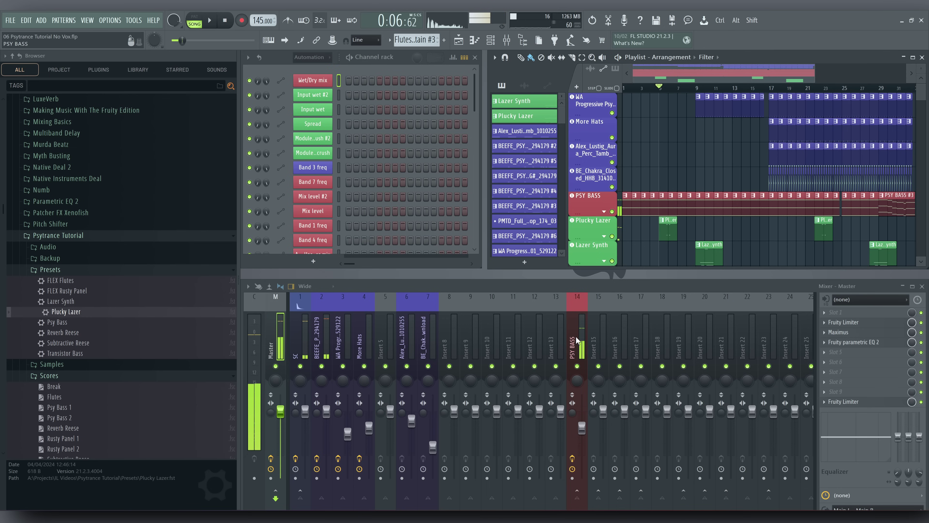
click(592, 222)
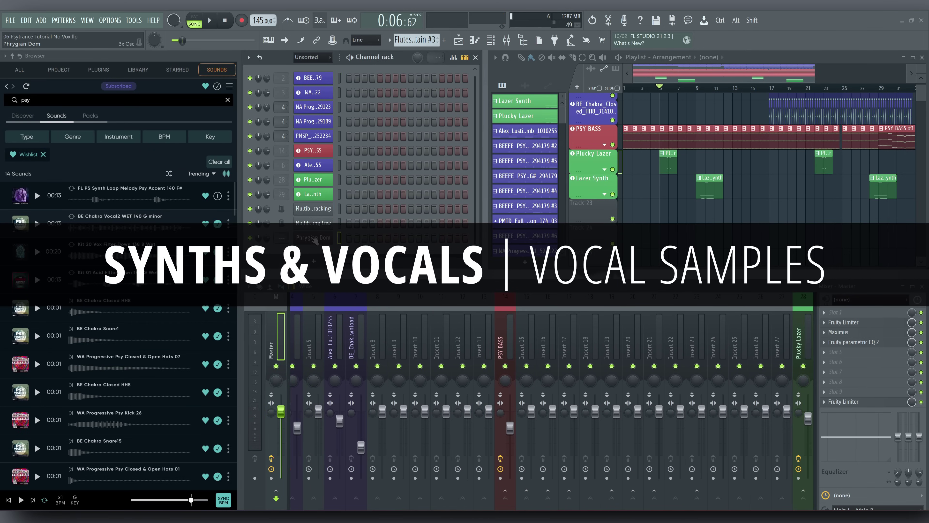
Audition the BE Chakra Vocal2 and Kit 20 Vox Filter Down samples against the song
click(313, 237)
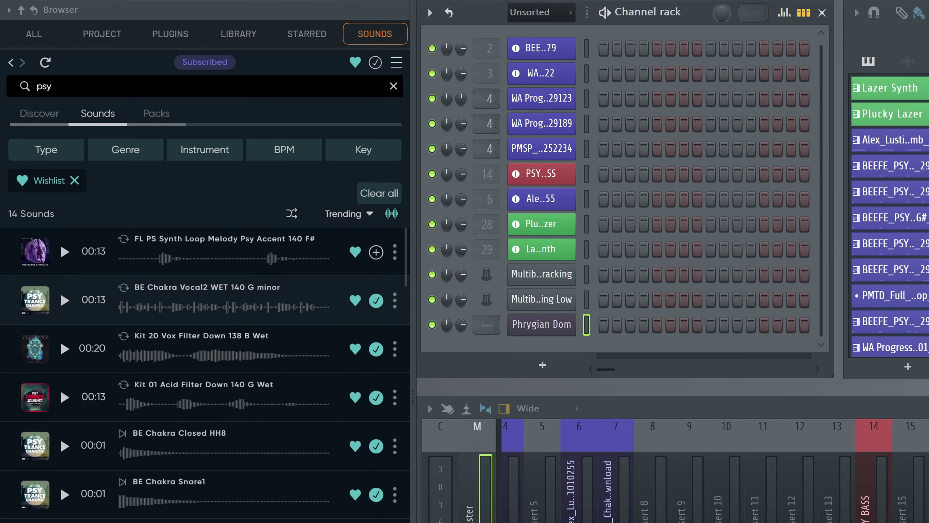
click(66, 301)
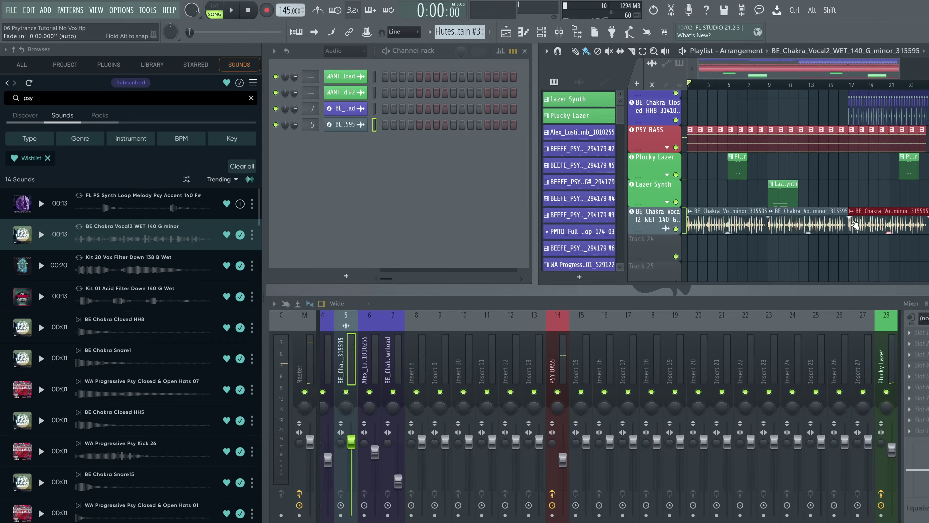
key(space)
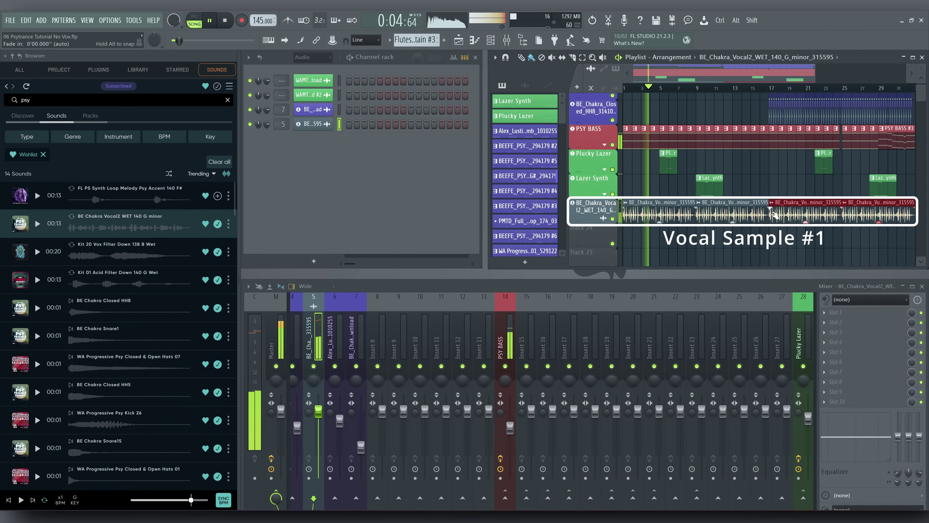
key(space)
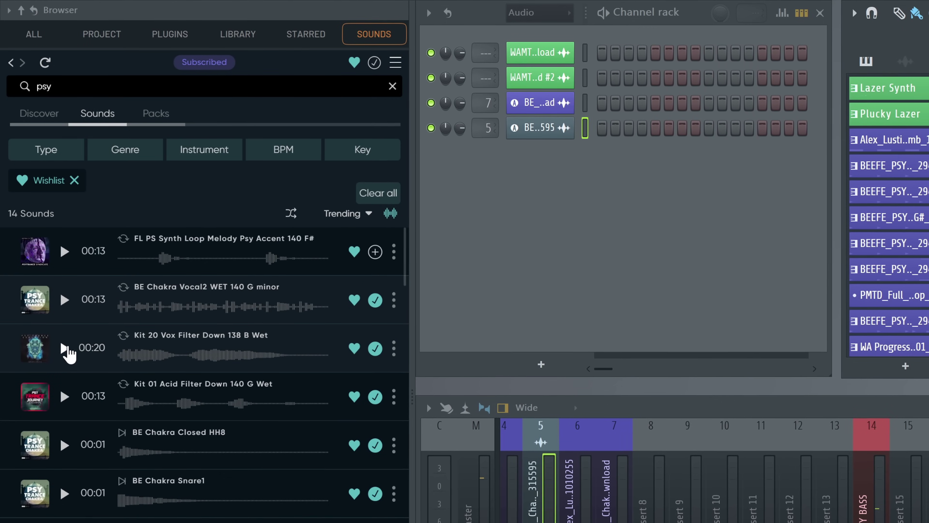
click(63, 342)
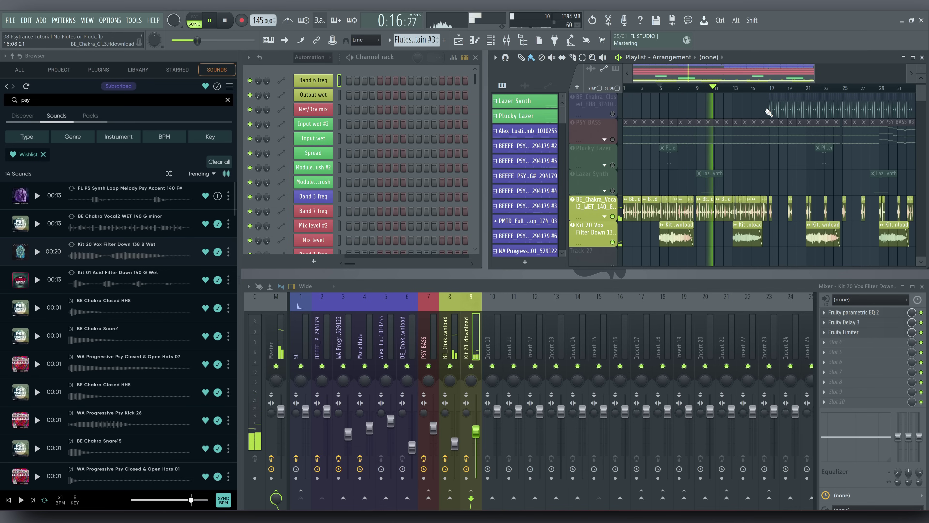
Play the song with the flutes and add a second FLEX Flutes clip near bar 13
key(space)
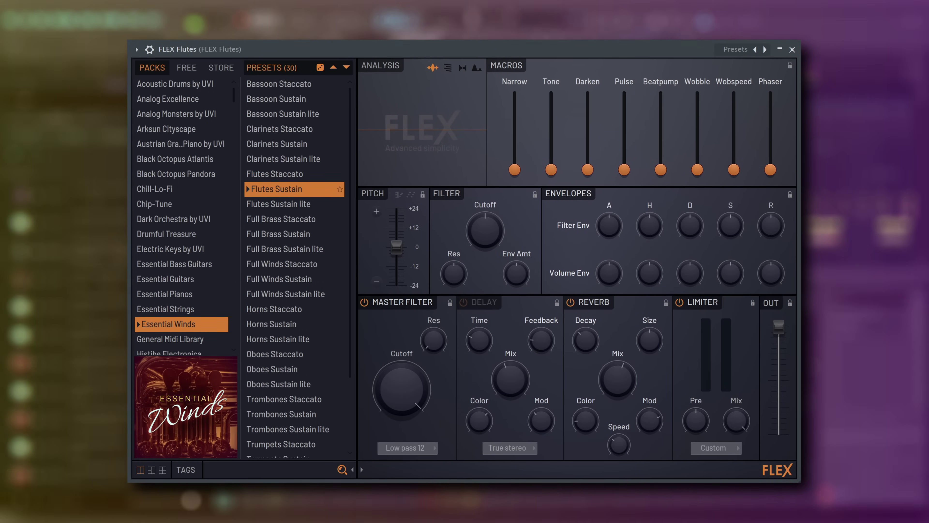
key(space)
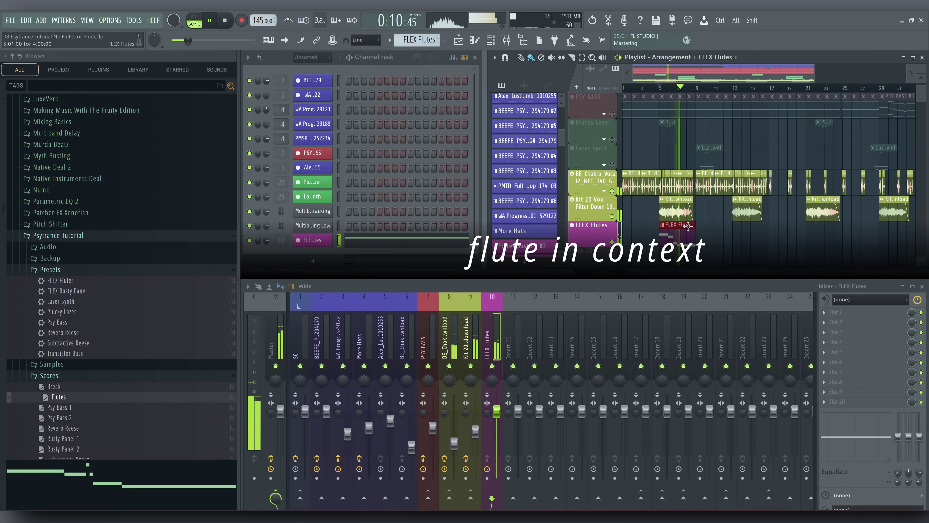
click(740, 240)
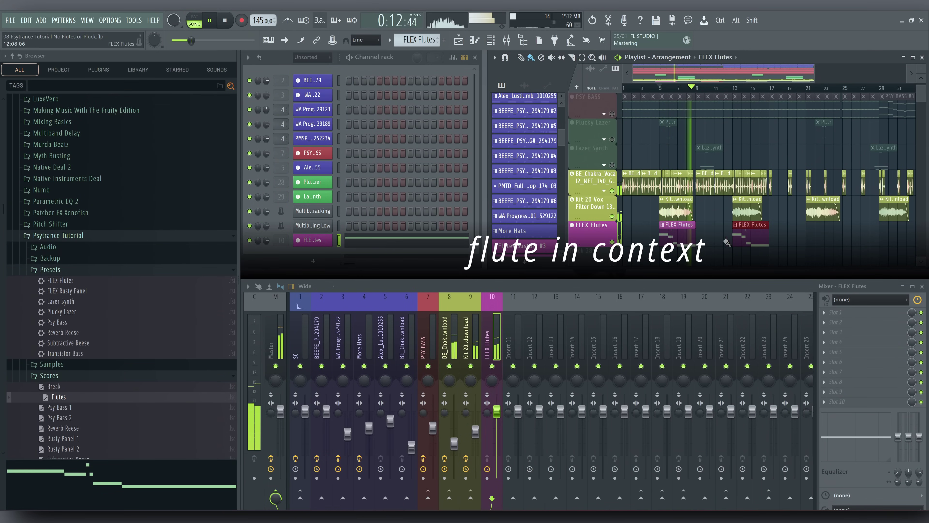
key(space)
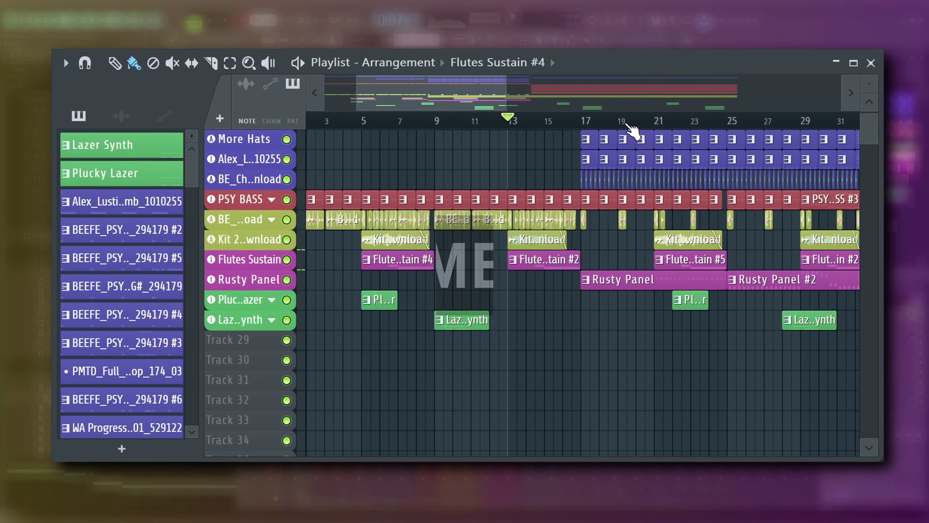
Select every clip and copy them to start at bar 33, then deselect
scroll(630, 124, down, 2)
scroll(841, 197, up, 2)
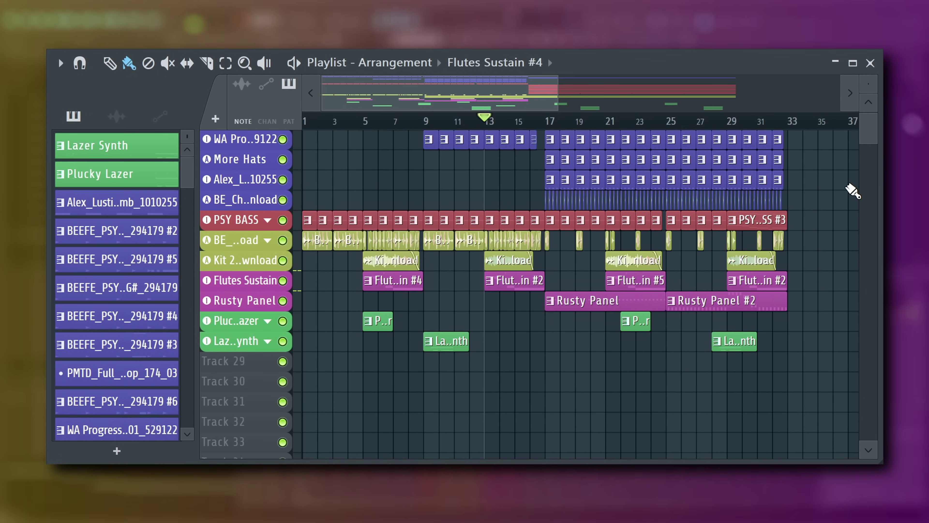
drag(810, 327, 378, 197)
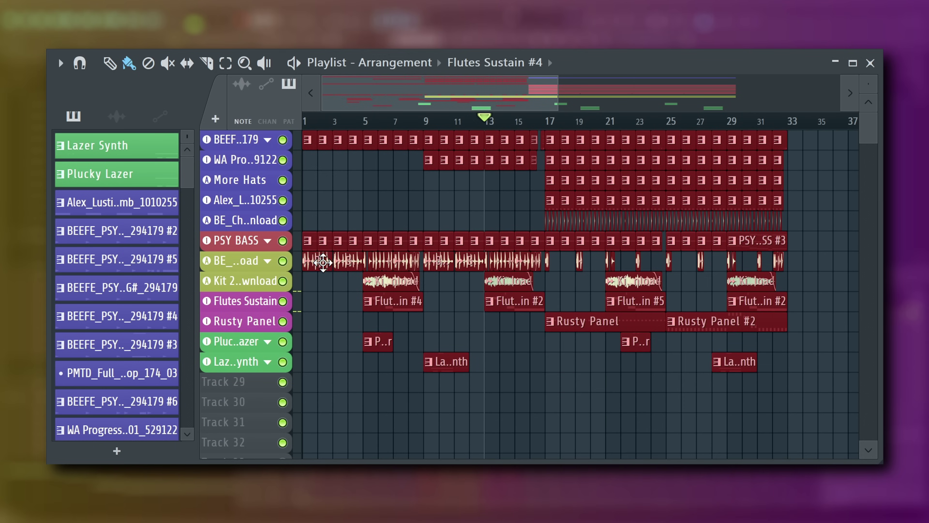
drag(323, 262, 802, 267)
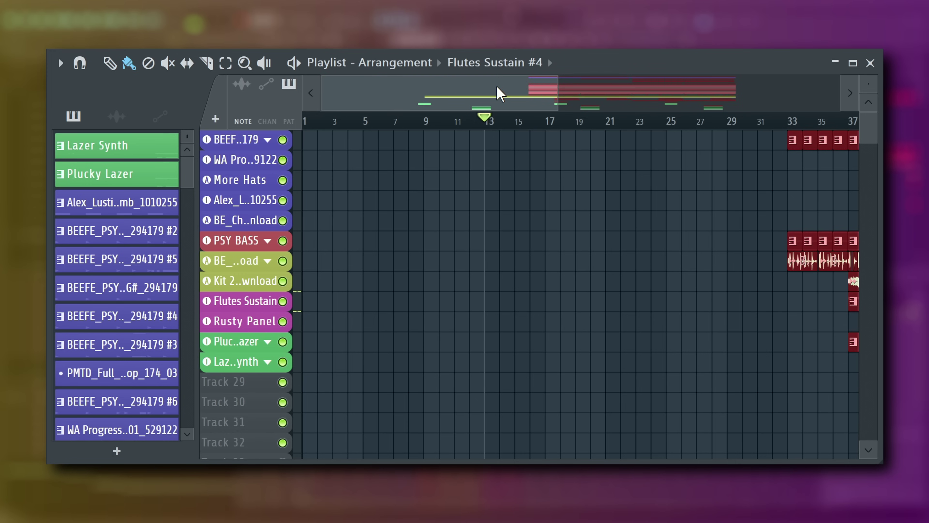
drag(500, 93, 808, 379)
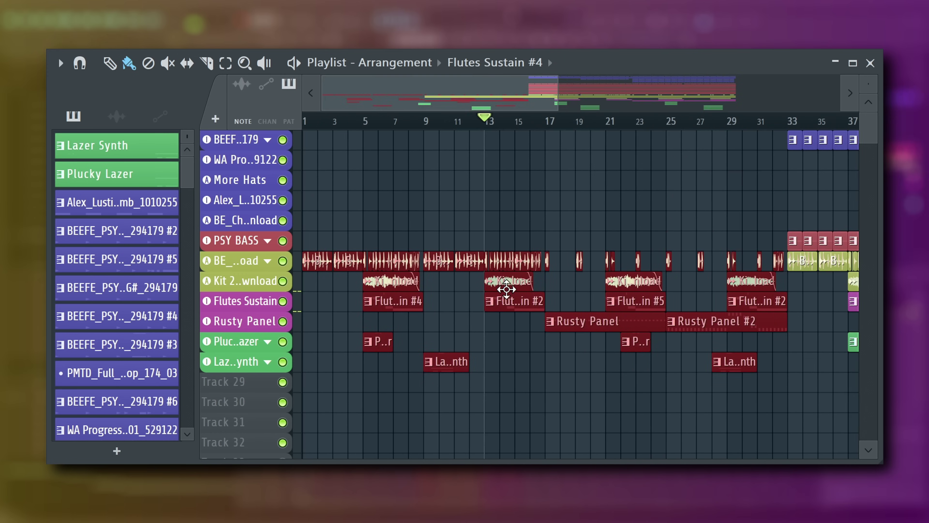
click(506, 289)
scroll(732, 121, down, 3)
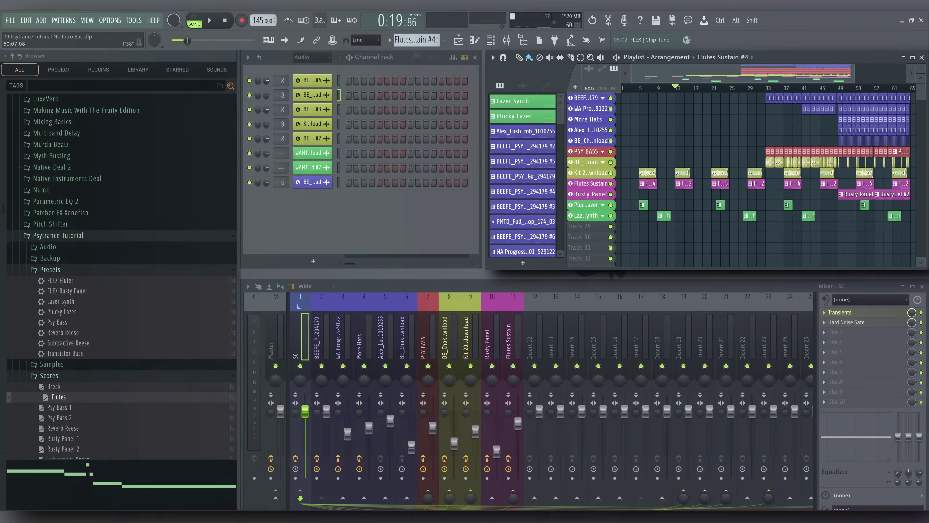
Add the Subtractive Reese preset to the arrangement and close the Reese and Transistor Bass windows
drag(60, 345, 589, 245)
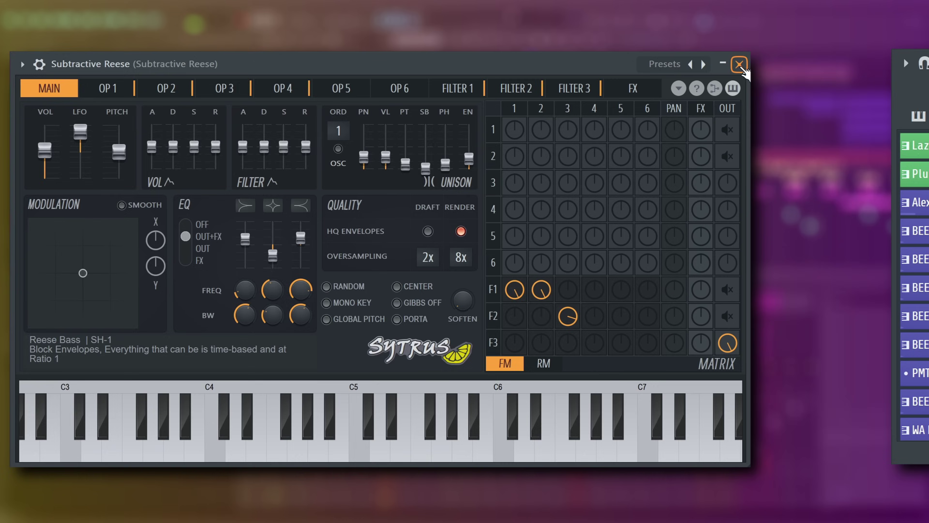
click(823, 64)
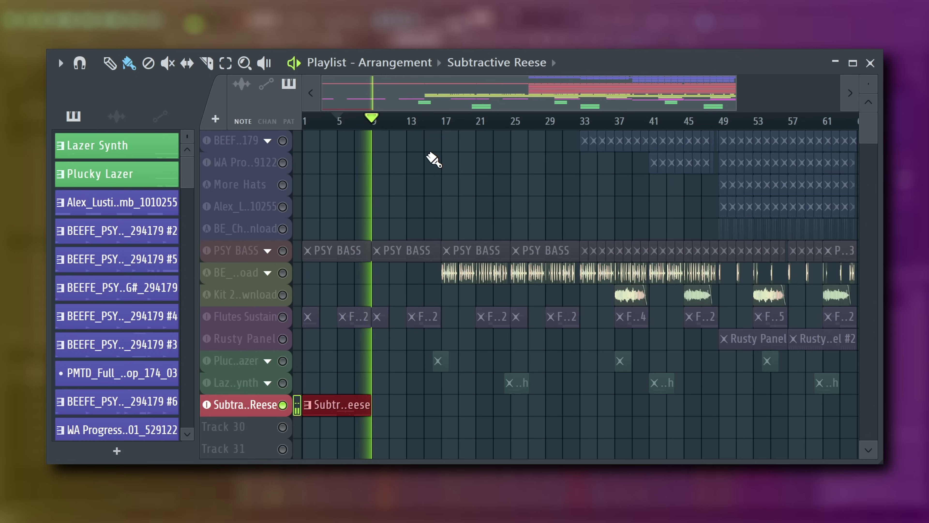
key(space)
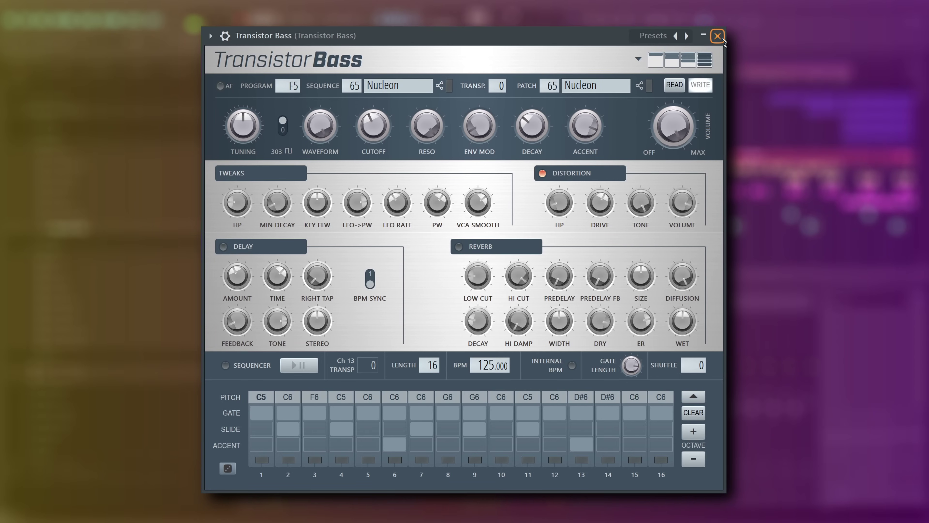
click(717, 36)
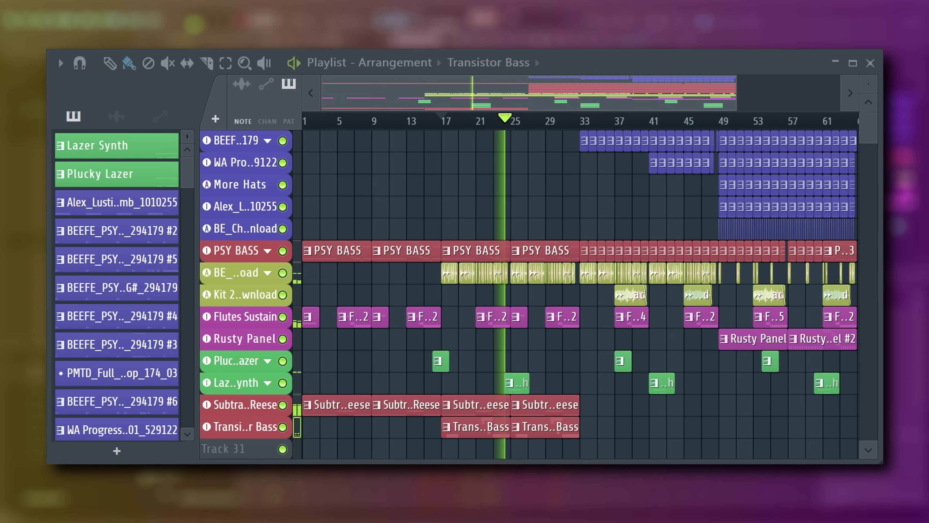
Stop playback and drop the PL CDNB 01 ShakerHat 01 170 loop onto a new track above PSY BASS
key(space)
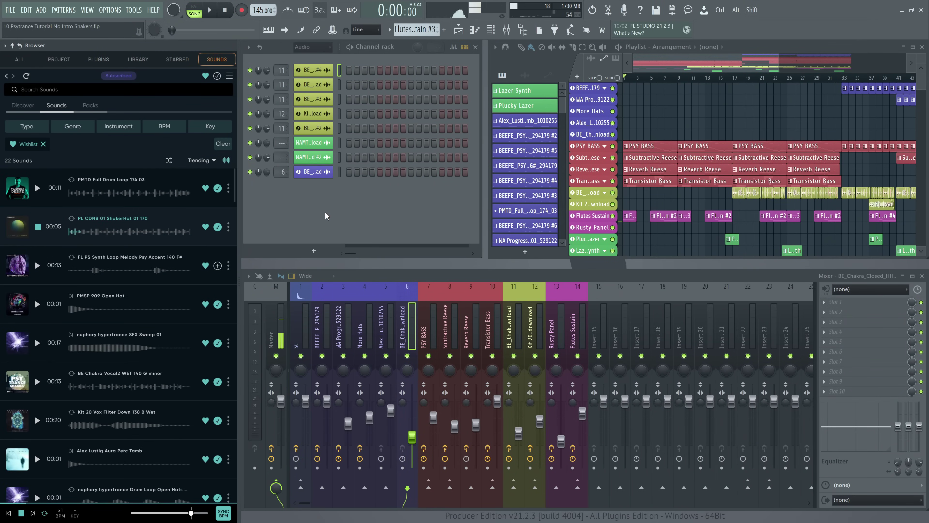
drag(121, 227, 537, 170)
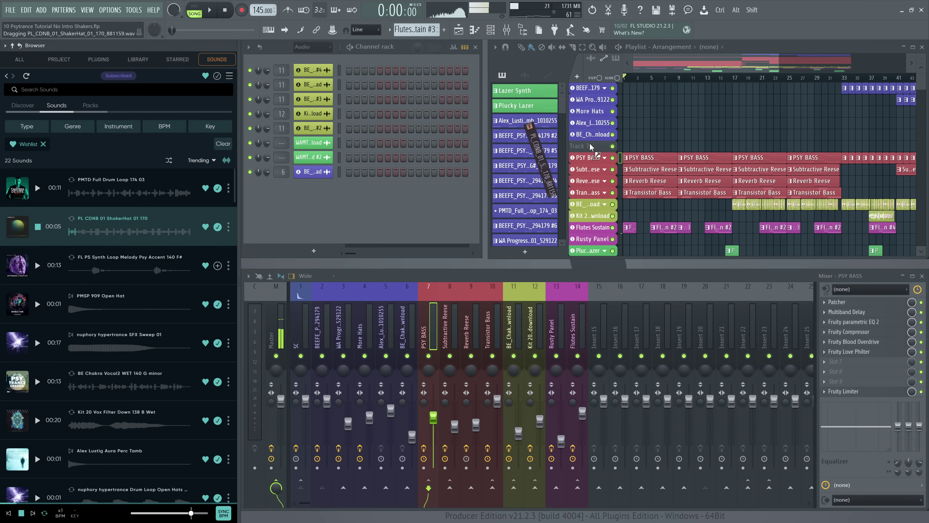
drag(589, 147, 590, 148)
click(549, 331)
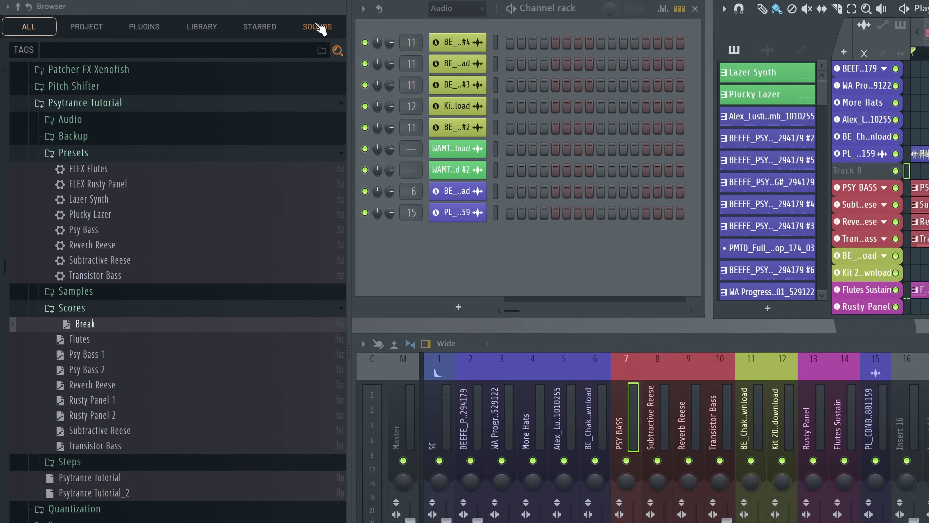
Load the PMTD Full Drum Loop 174 03 from FL Cloud Sounds into a new Slicex channel
click(217, 59)
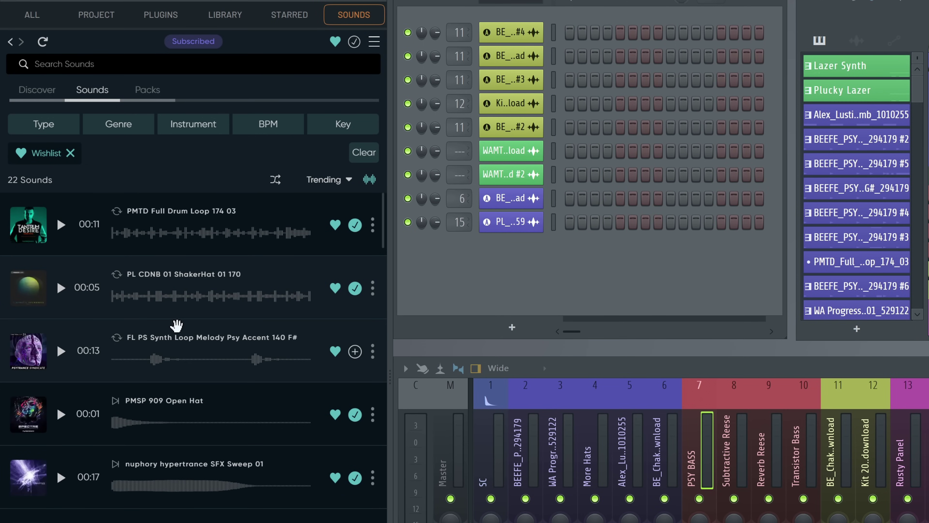
right_click(174, 238)
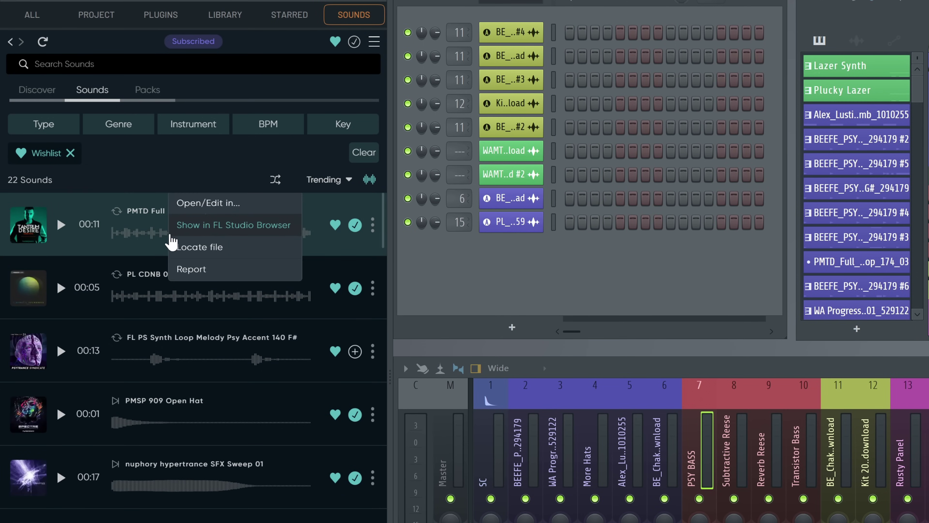
mouse_move(199, 207)
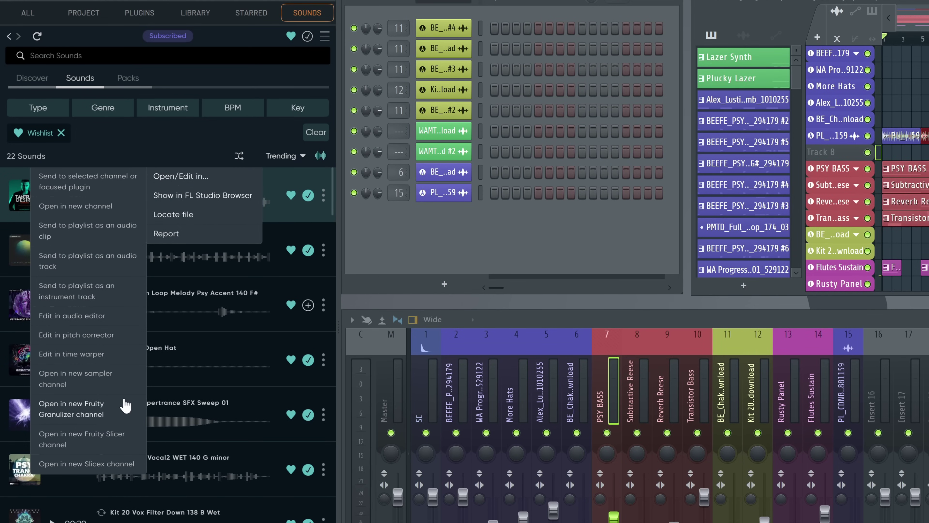
click(111, 463)
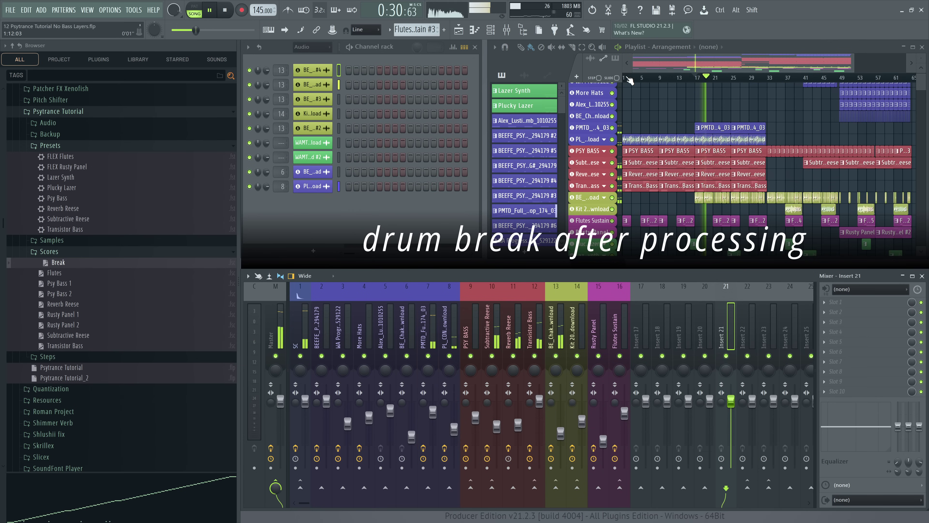
Stop playback and audition sounds matching 'drum break' in the Sounds browser
key(space)
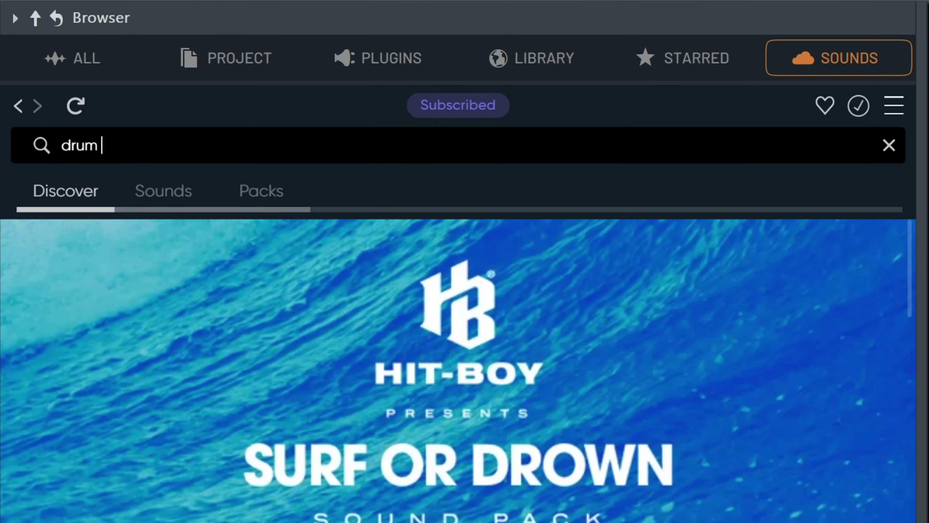
click(163, 190)
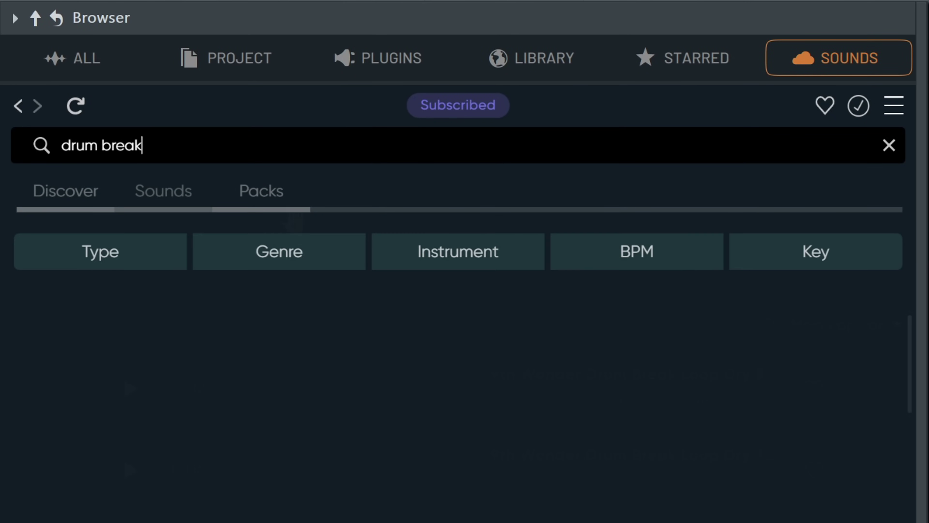
click(128, 470)
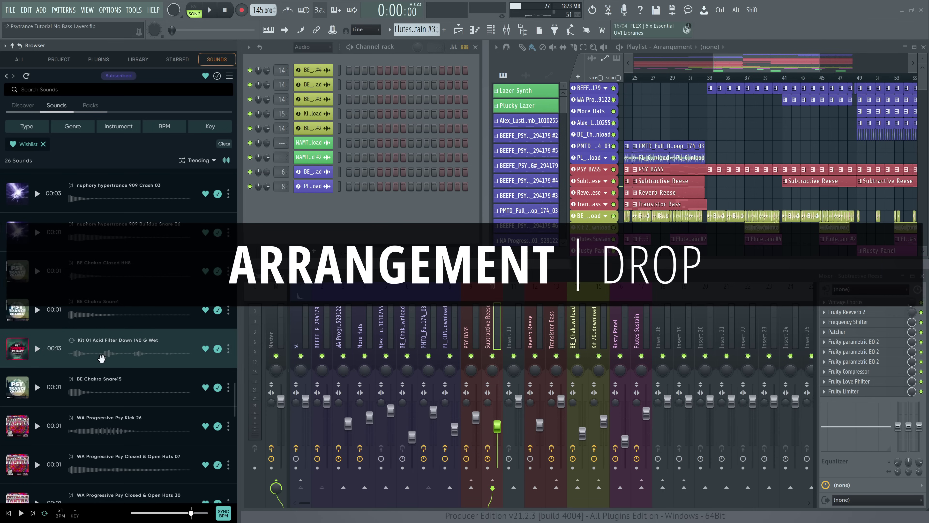
Preview the Kit 01 Acid Filter Down loop and add it to the Playlist as an audio track
click(37, 348)
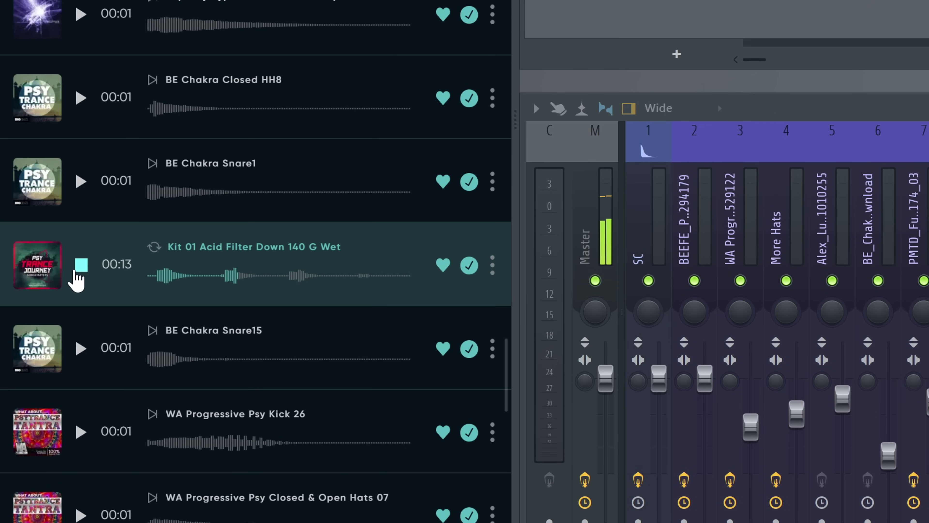
drag(78, 278, 600, 183)
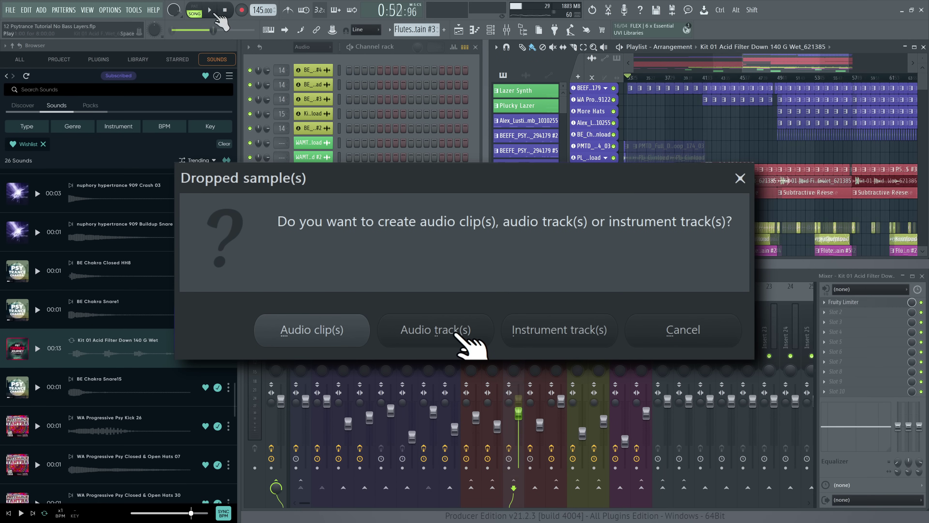
click(468, 342)
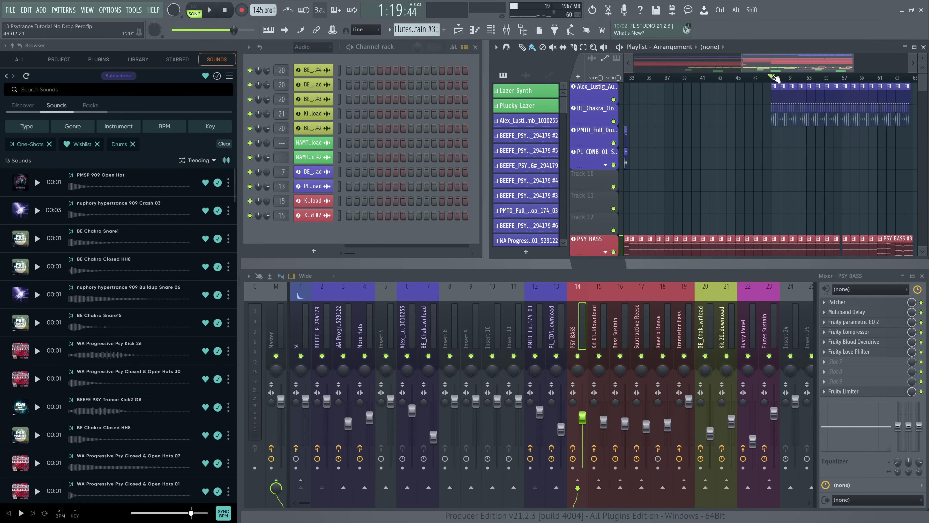
Clear the Drums and One-Shots filters and layer an open-hats loop into the drop
click(132, 144)
click(49, 143)
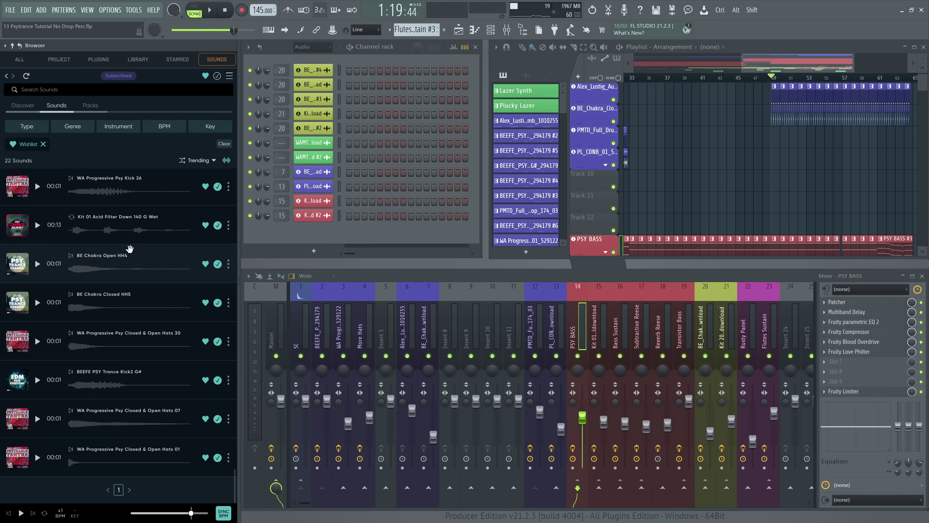
scroll(166, 210, down, 5)
drag(128, 296, 591, 203)
click(37, 297)
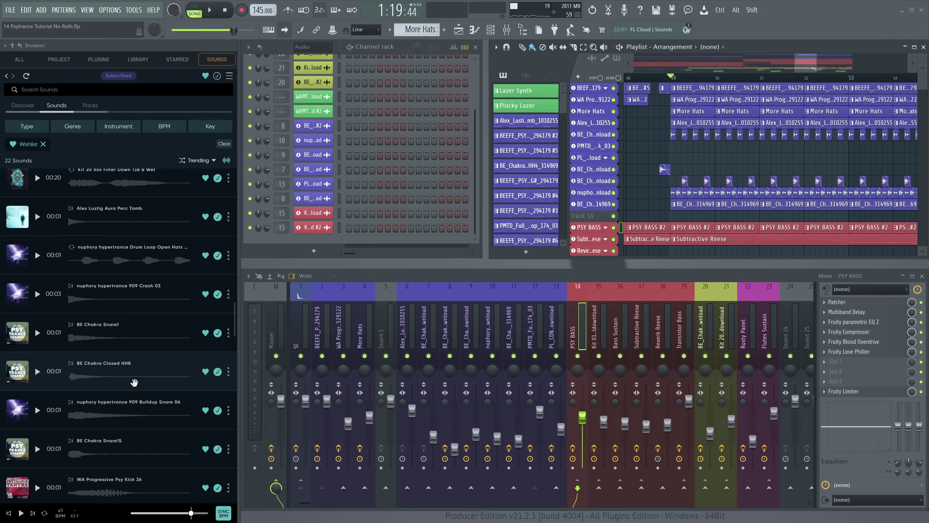
Add nuphory hypertrance 909 Buildup Snare 06 to the Playlist as an instrument track
scroll(110, 423, up, 4)
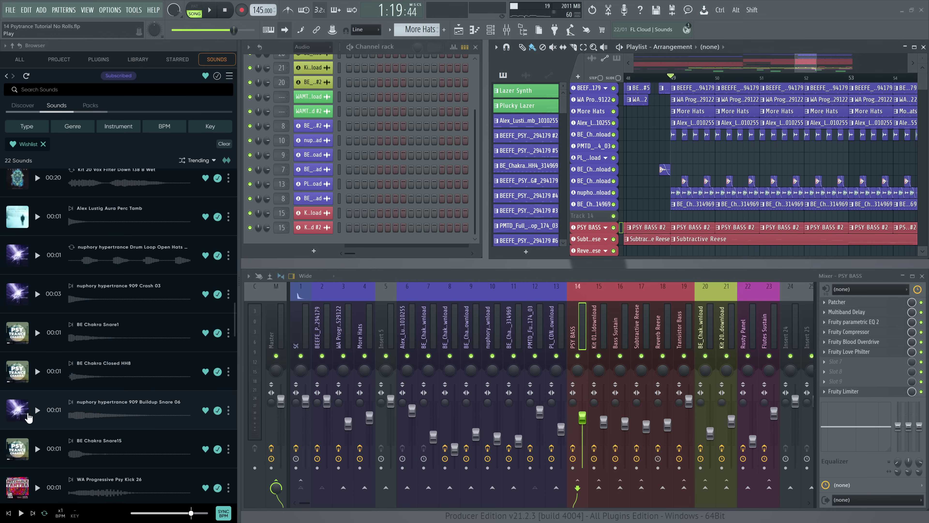
drag(42, 419, 543, 353)
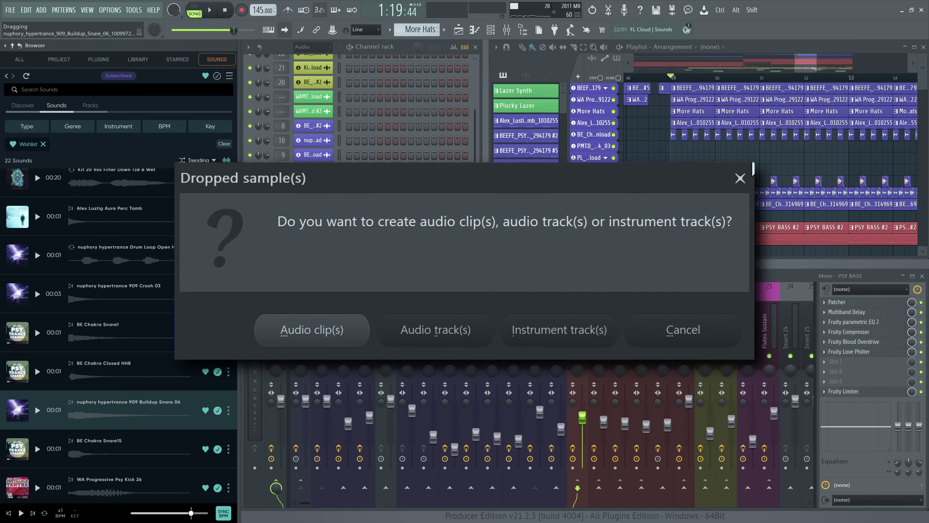
click(581, 332)
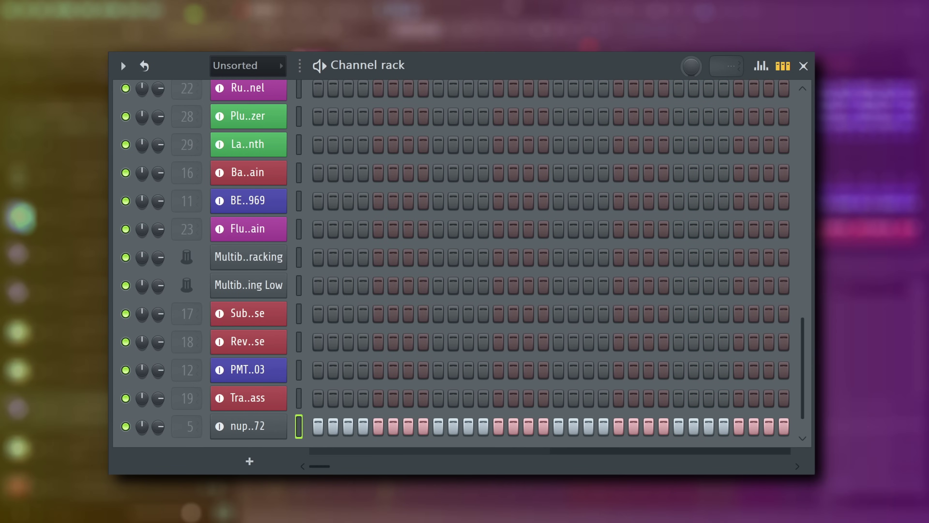
Draw rising Velocity and Fine pitch ramps across the snare steps, then play the roll
key(k)
drag(699, 361, 355, 430)
click(634, 481)
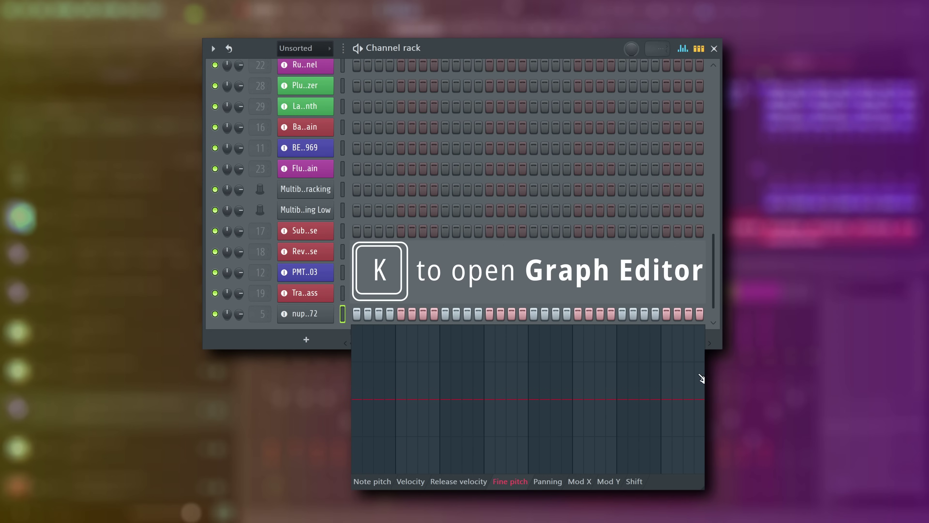
drag(699, 364, 415, 419)
key(k)
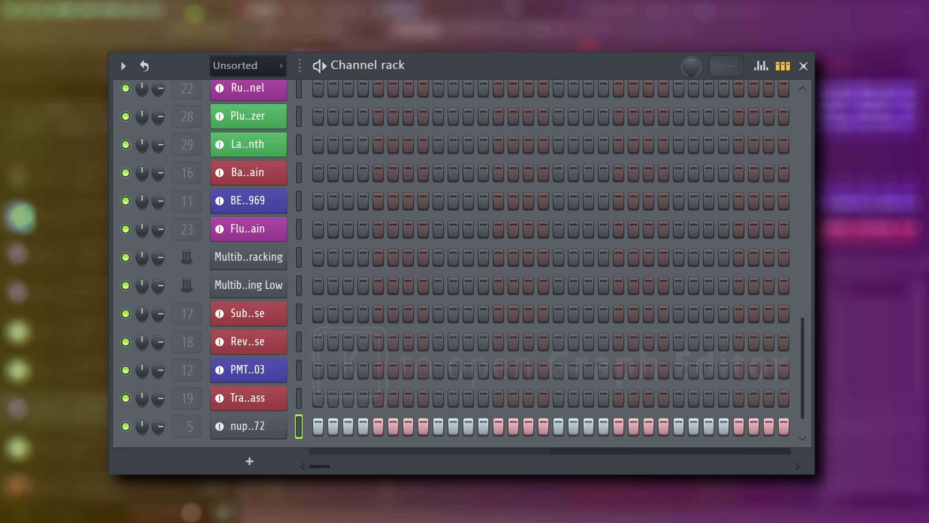
key(space)
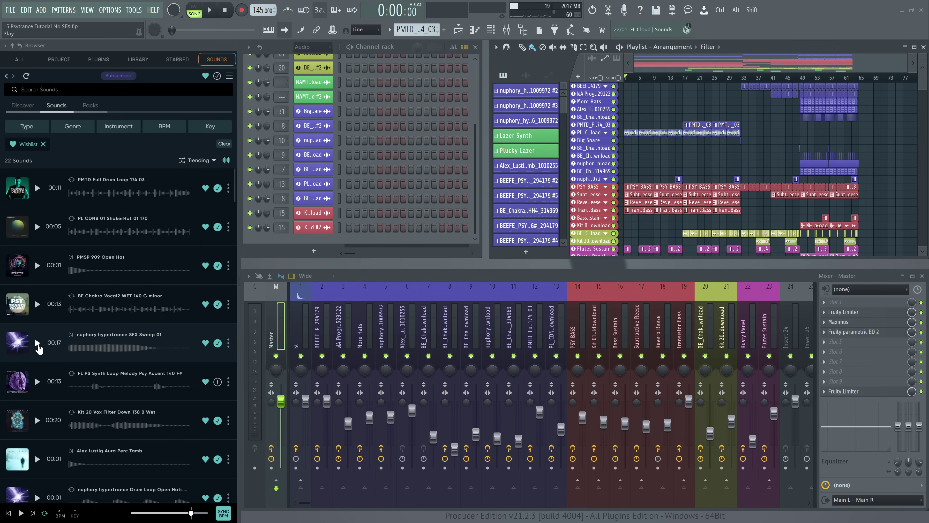
Preview nuphory hypertrance SFX Sweep 01 and drag an FX sample onto an empty Playlist track
click(38, 343)
scroll(637, 199, down, 5)
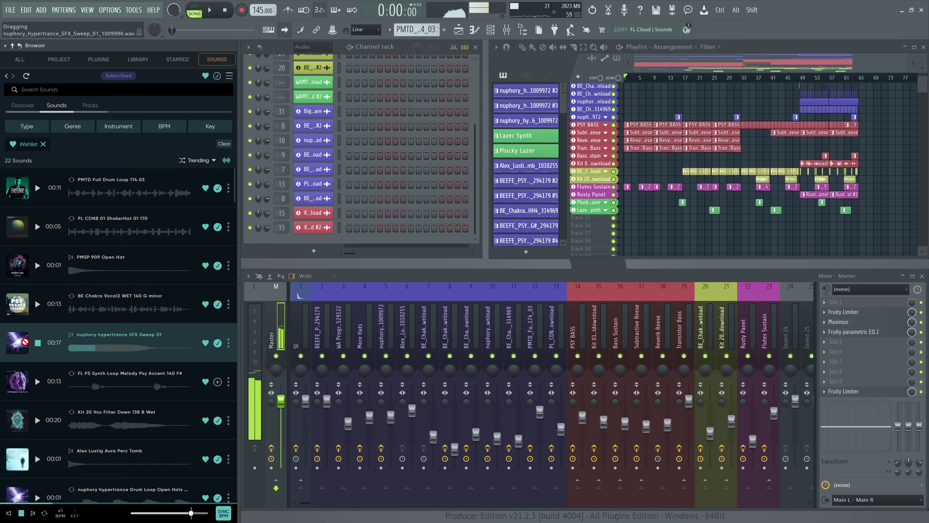
drag(527, 253, 590, 219)
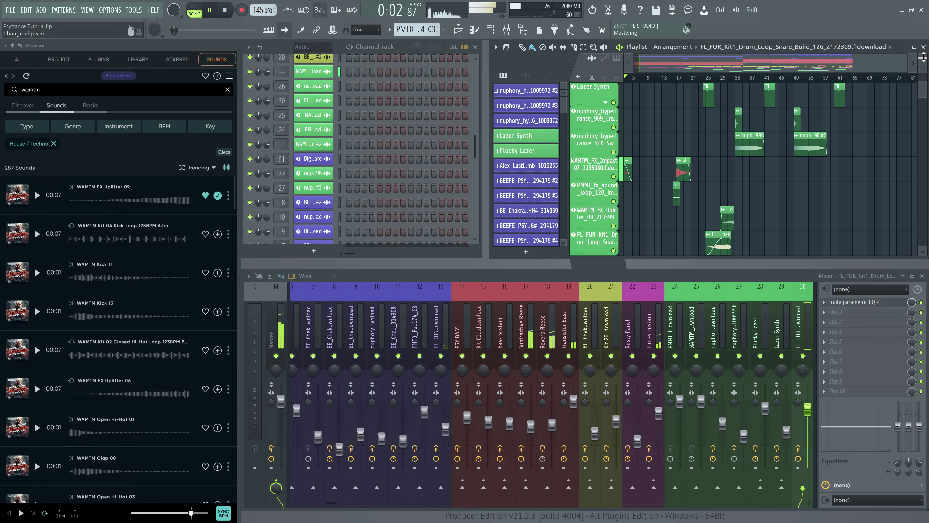
Maximize the Playlist and scroll through the finished arrangement from bass tracks to SFX
double_click(898, 46)
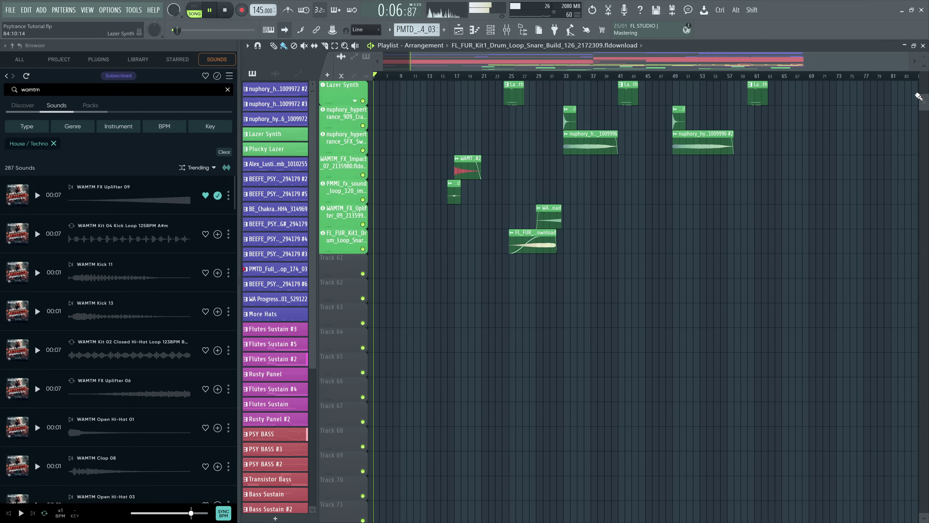
scroll(926, 106, up, 10)
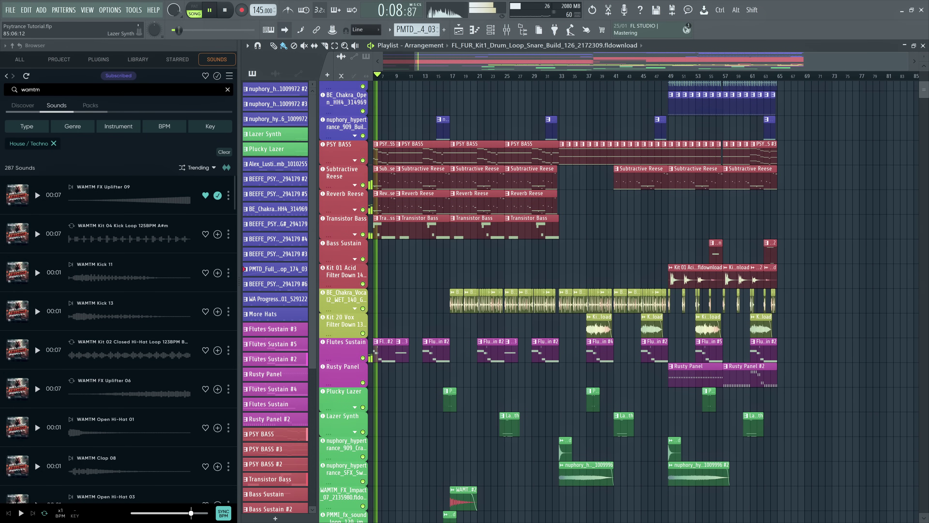
scroll(894, 62, down, 4)
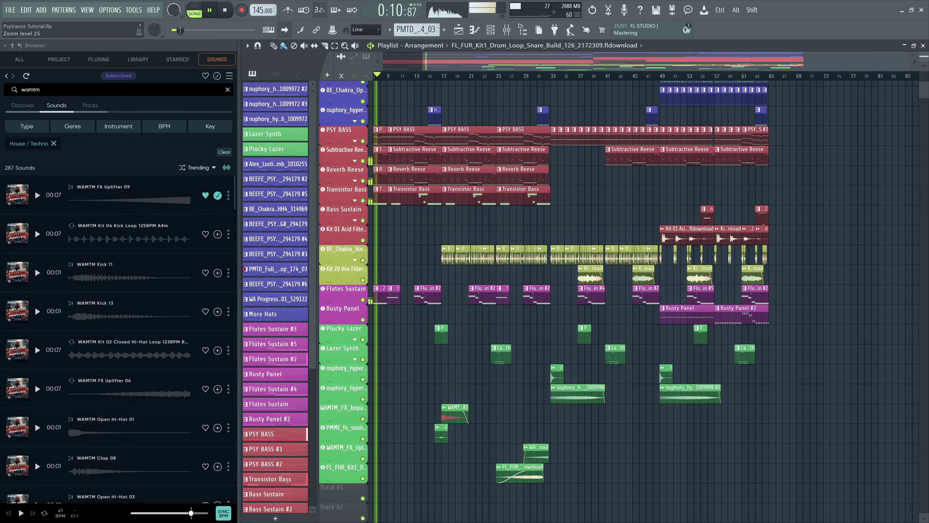